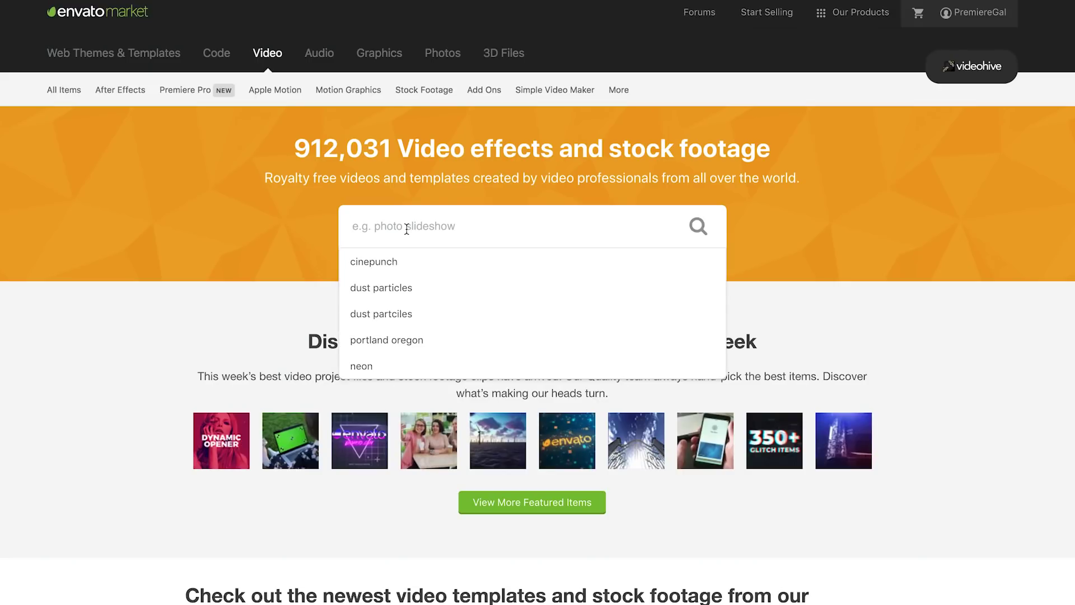
Search VideoHive for 'dust particles', open the CINEPUNCH FX pack and play its promo video.
type("dust")
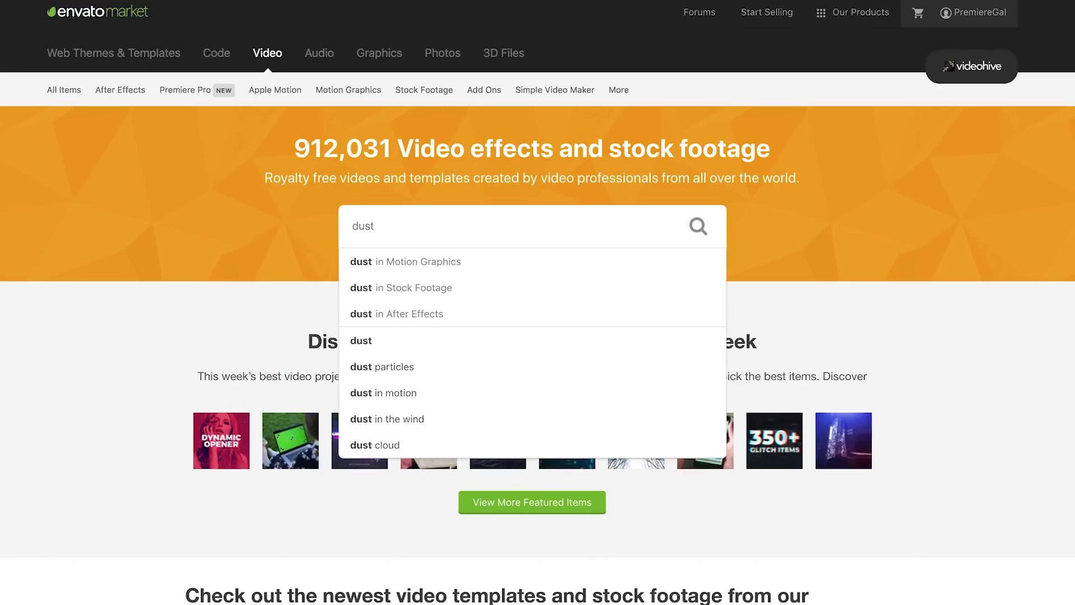
left_click(407, 368)
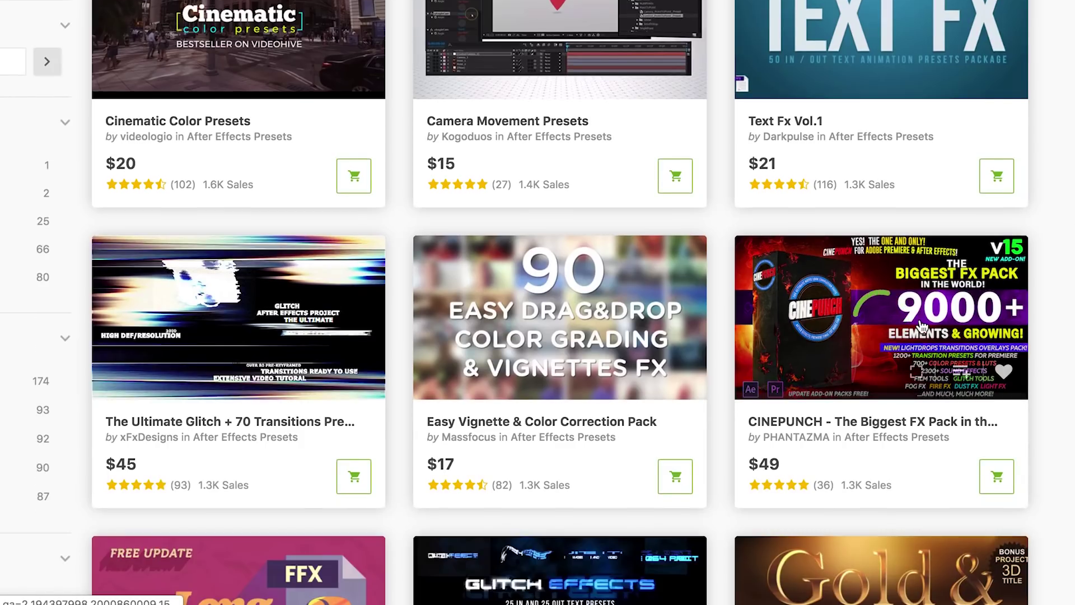
left_click(922, 327)
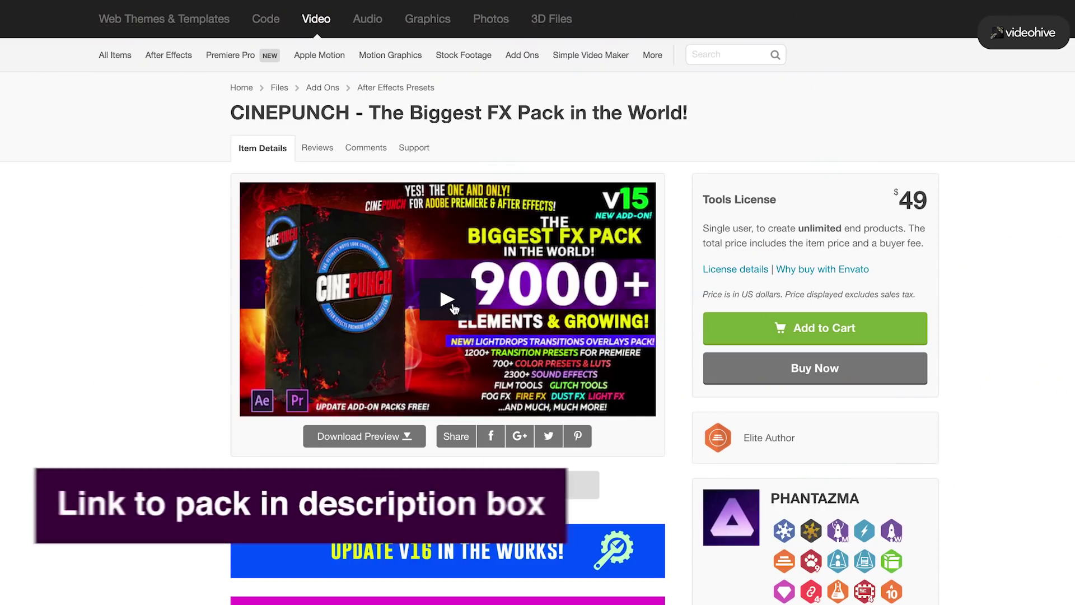
left_click(453, 303)
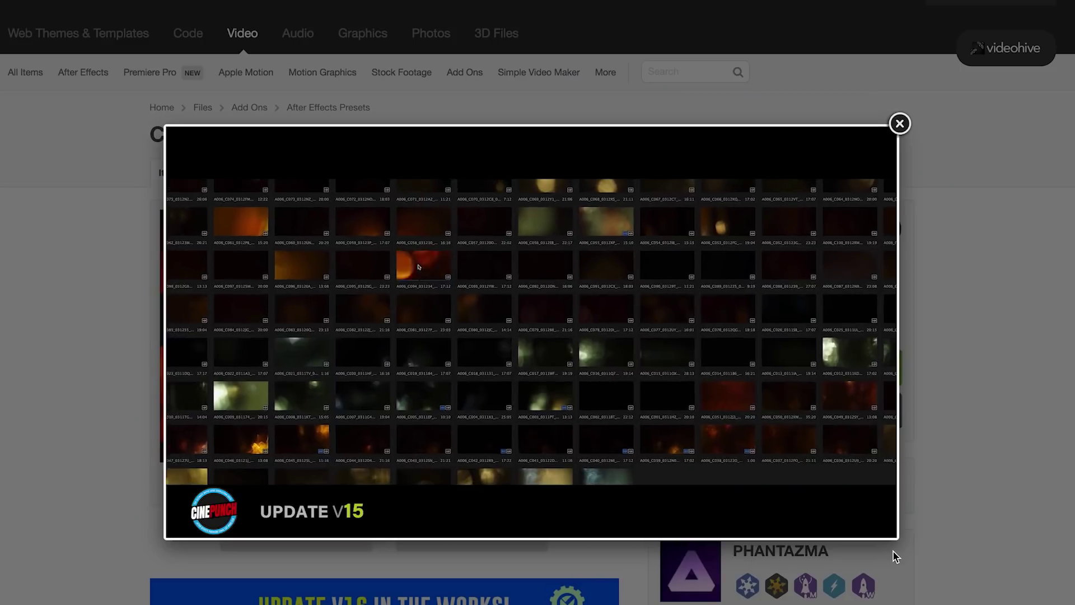
Close the CINEPUNCH promo lightbox and deselect the license description text.
mouse_move(193, 518)
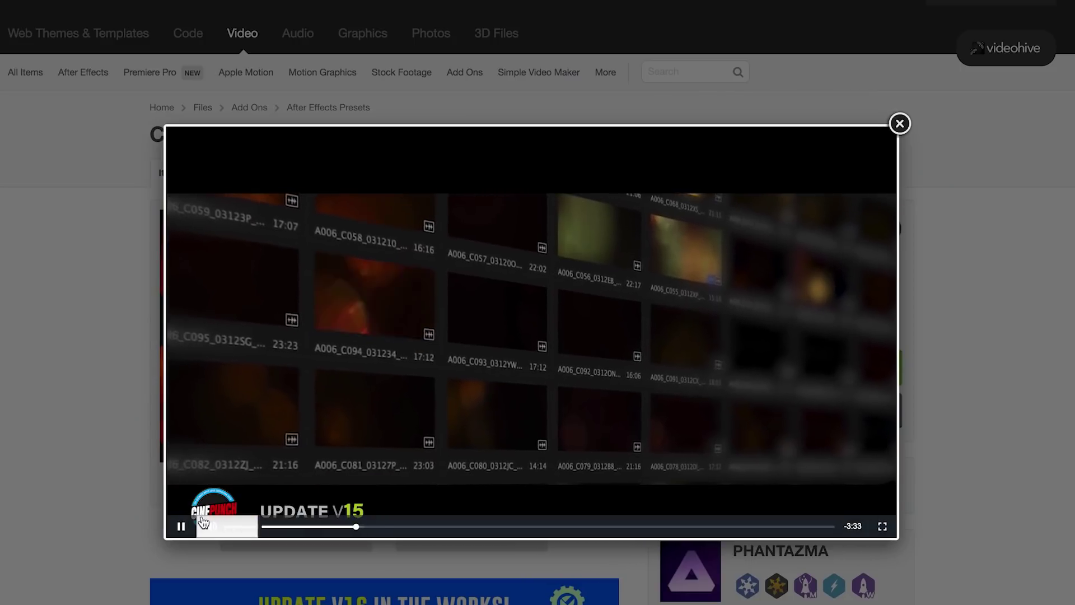
left_click(899, 124)
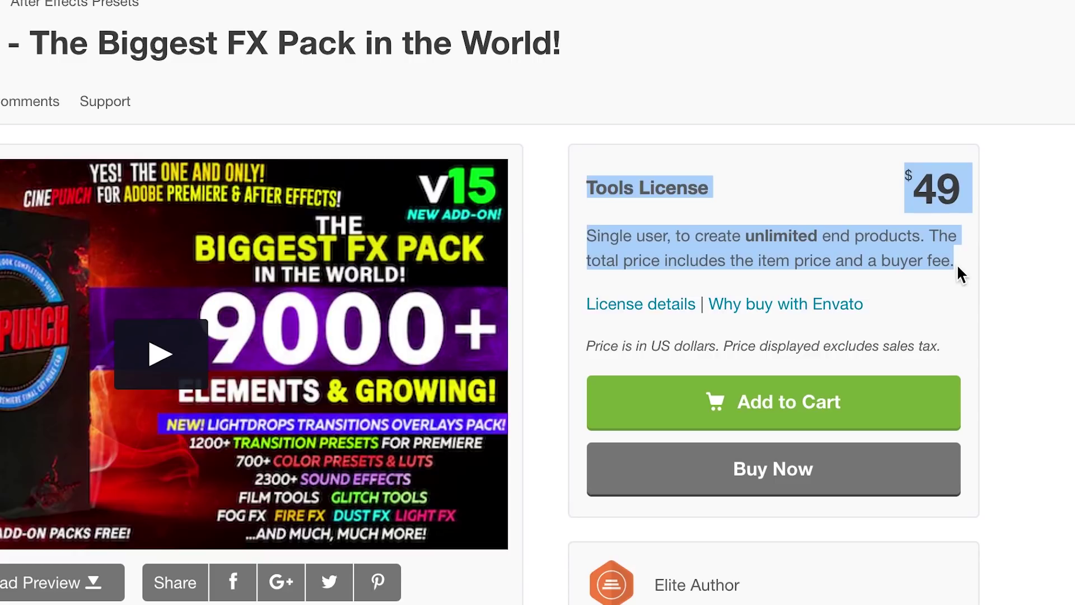
left_click(959, 289)
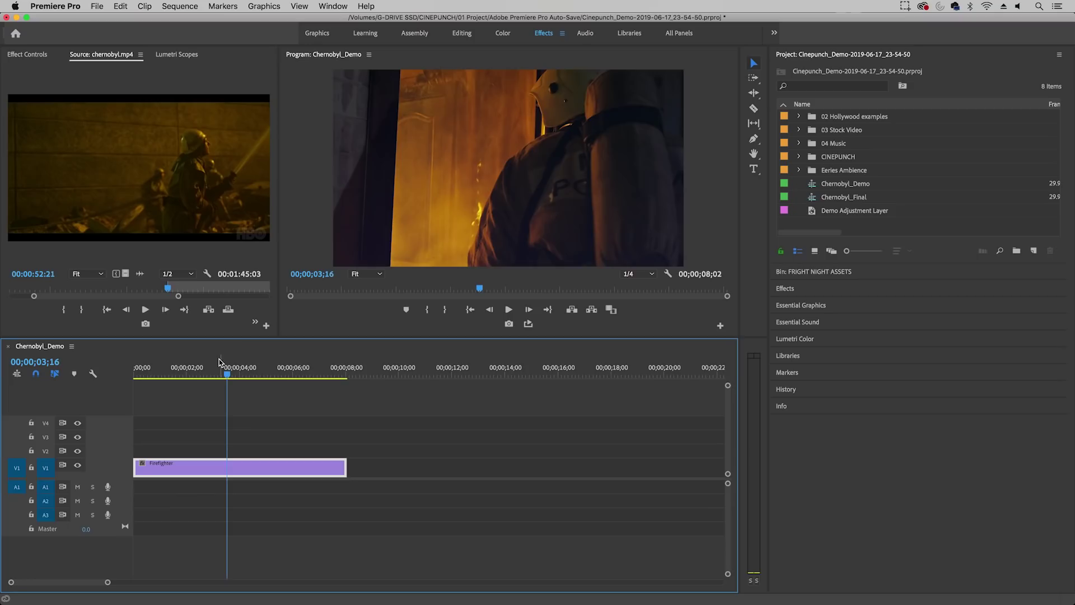
Scrub through the Firefighter clip, then bring up the Effects panel's Presets bin options.
left_click_drag(190, 369, 224, 375)
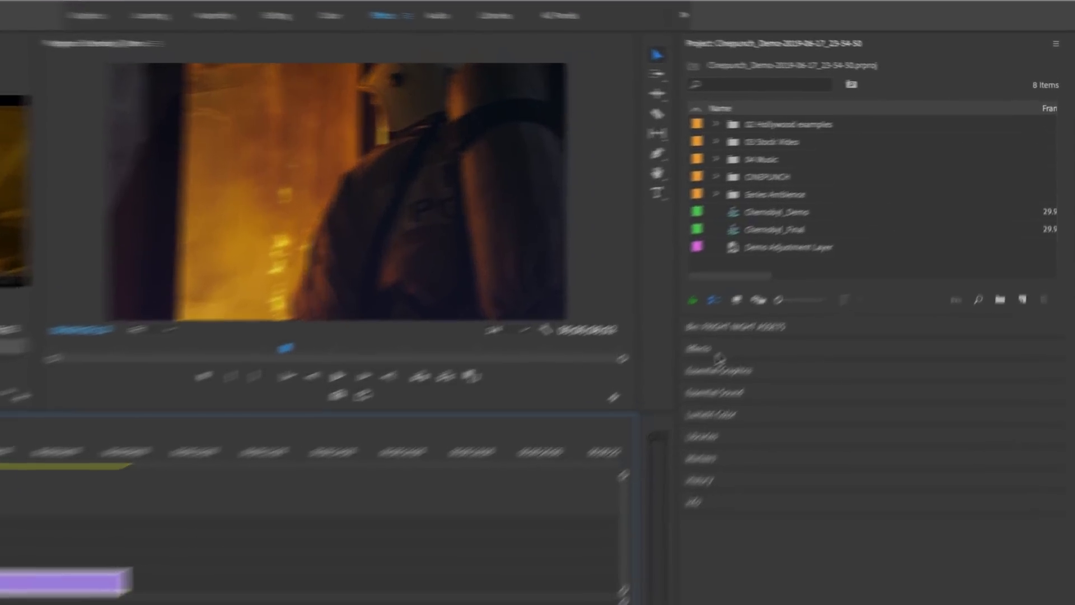
left_click(787, 288)
left_click(558, 140)
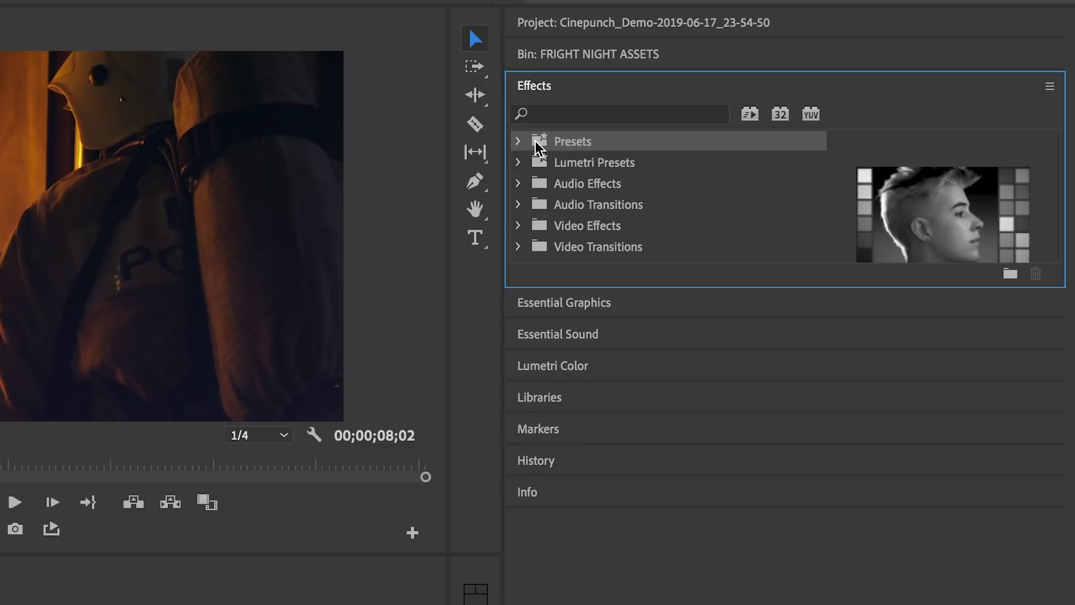
right_click(535, 141)
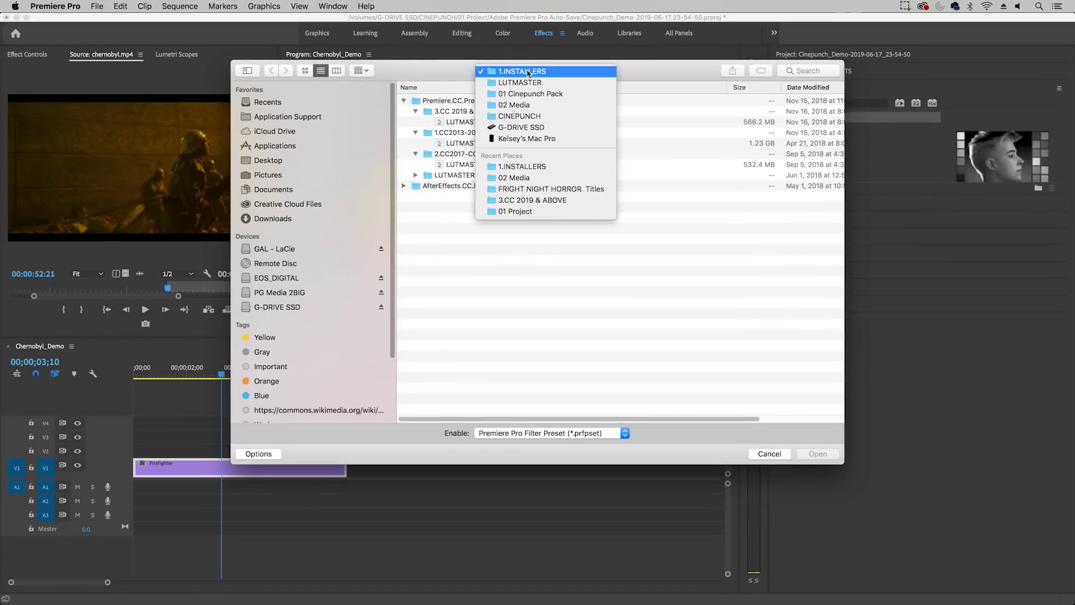
Import LUTMASTER.prfpset from 1.INSTALLERS > 3.CC 2019 & ABOVE into the effect presets.
left_click(521, 74)
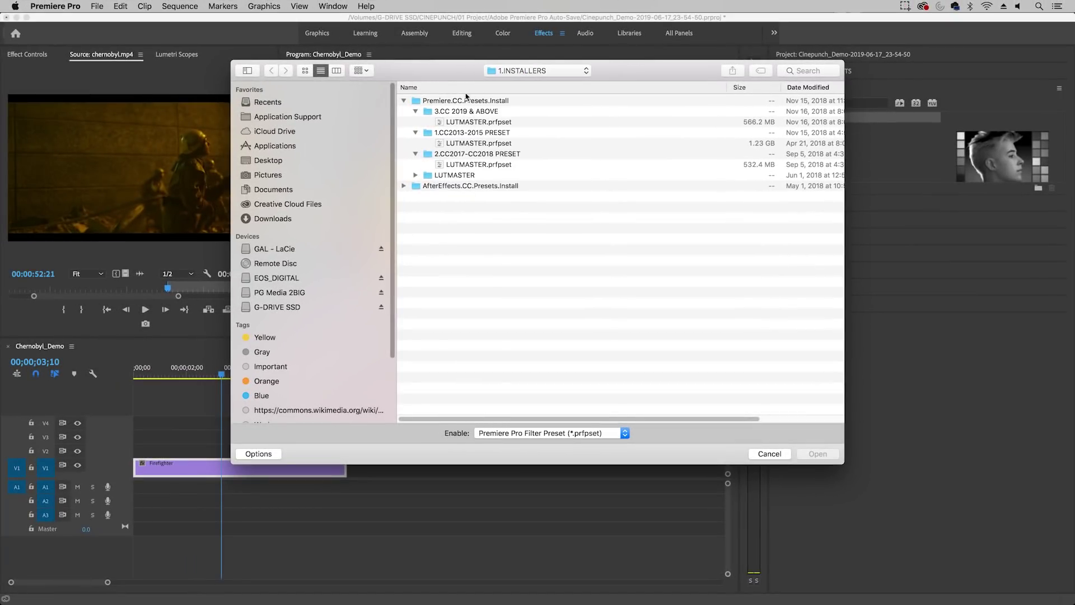
left_click(454, 111)
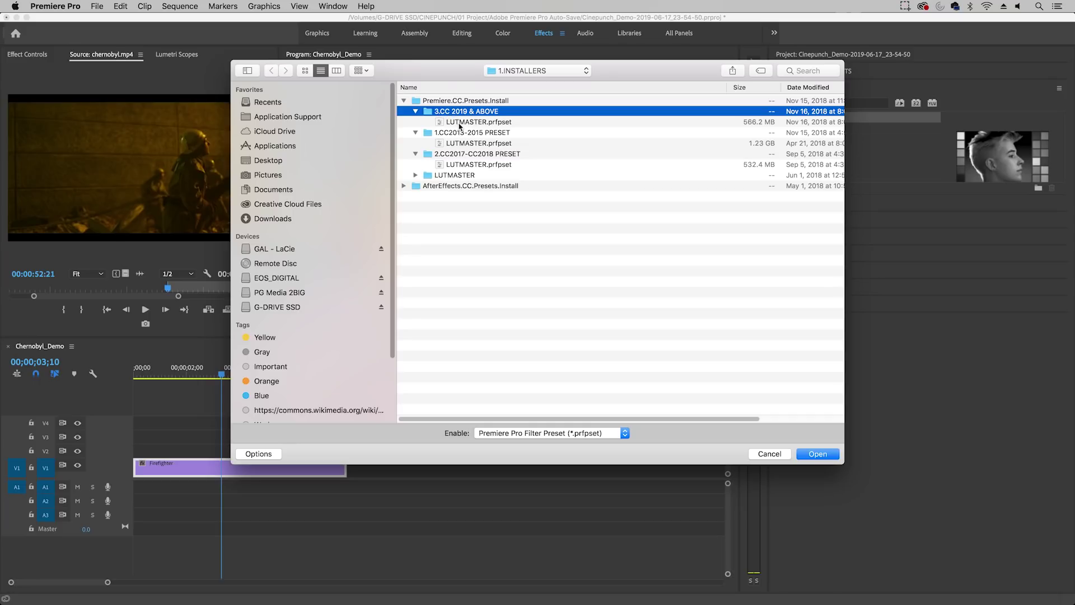
left_click(462, 122)
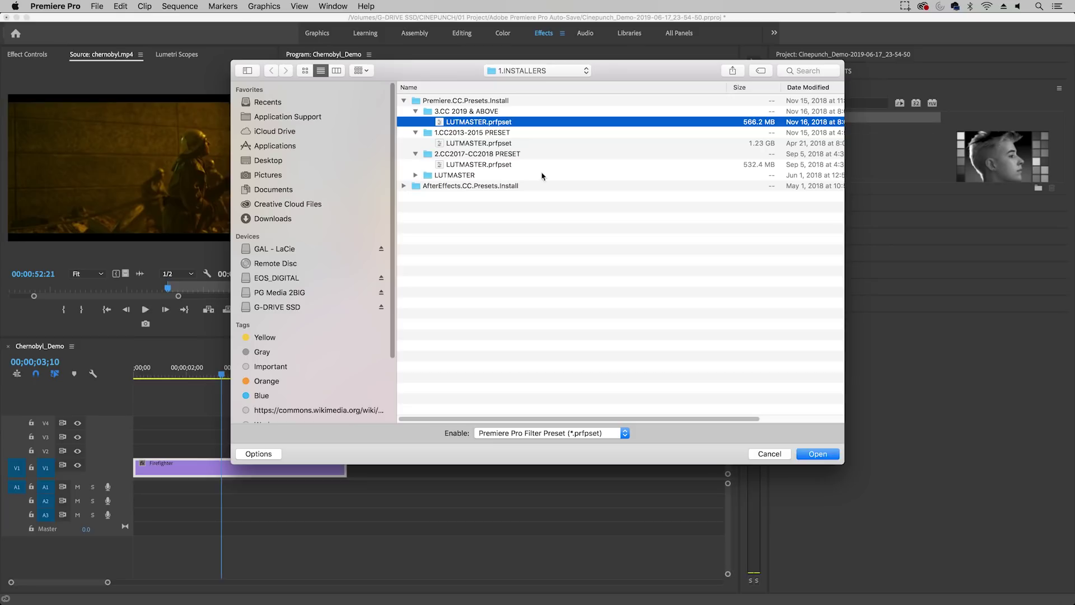
left_click(818, 454)
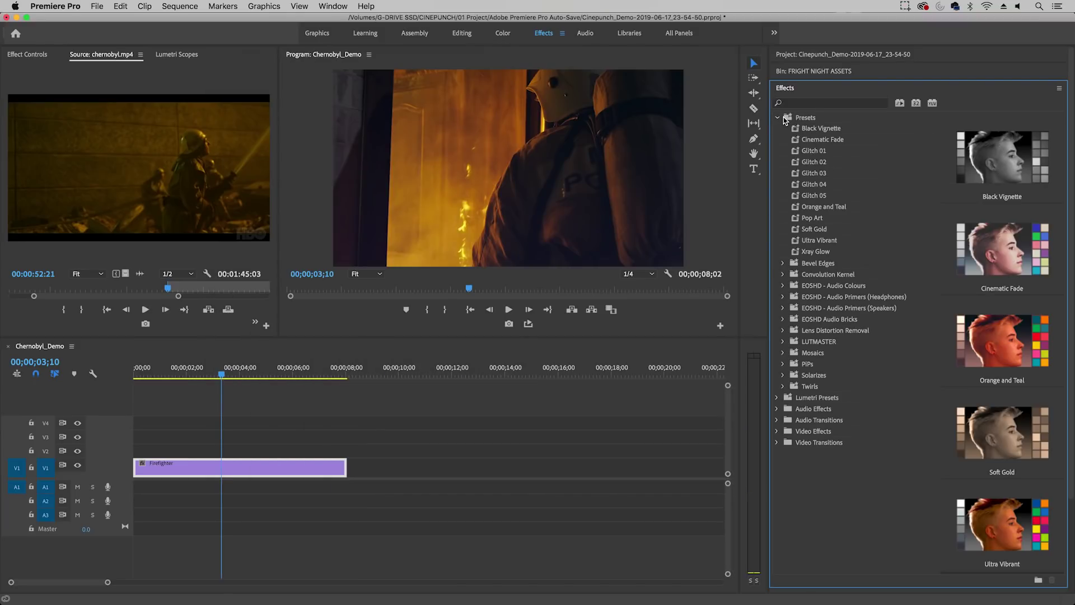
Expand LUTMASTER and browse the Black and White Stocks and Cinema Stocks looks.
left_click(784, 345)
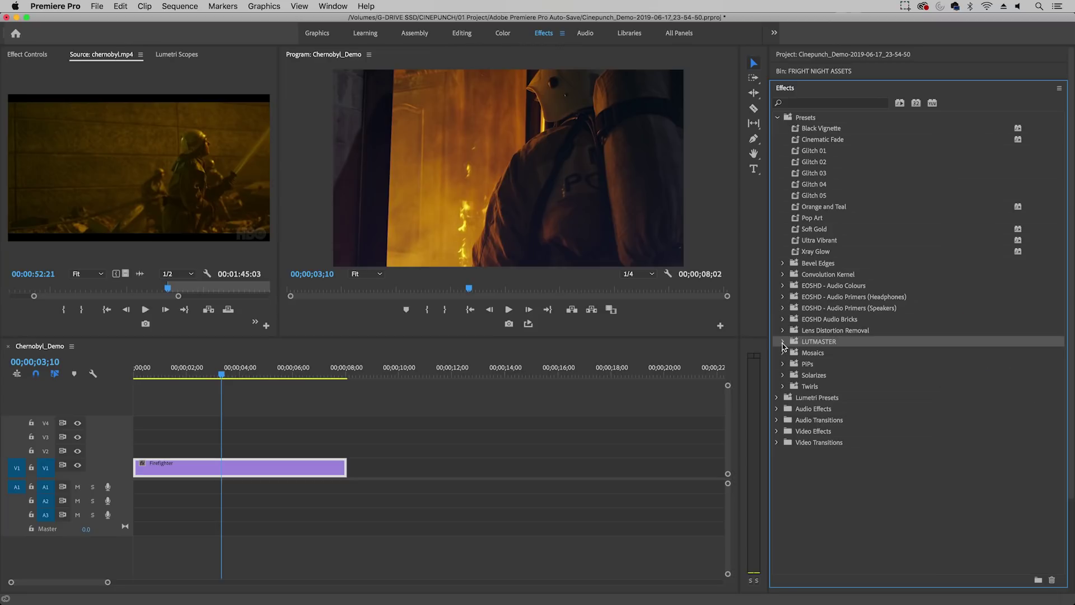
scroll(802, 343, "down", 5)
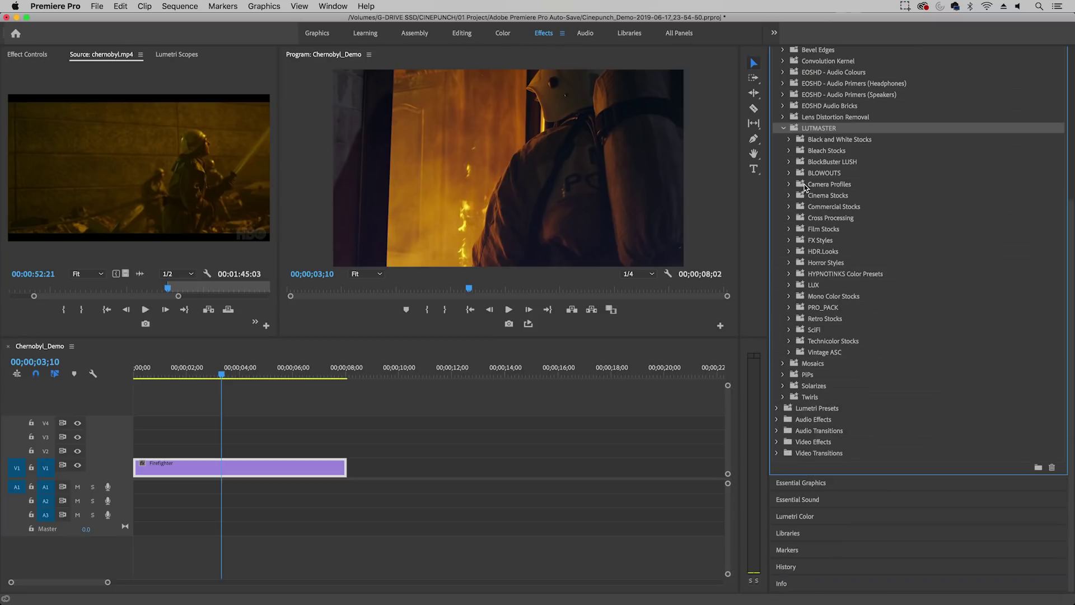
left_click(801, 141)
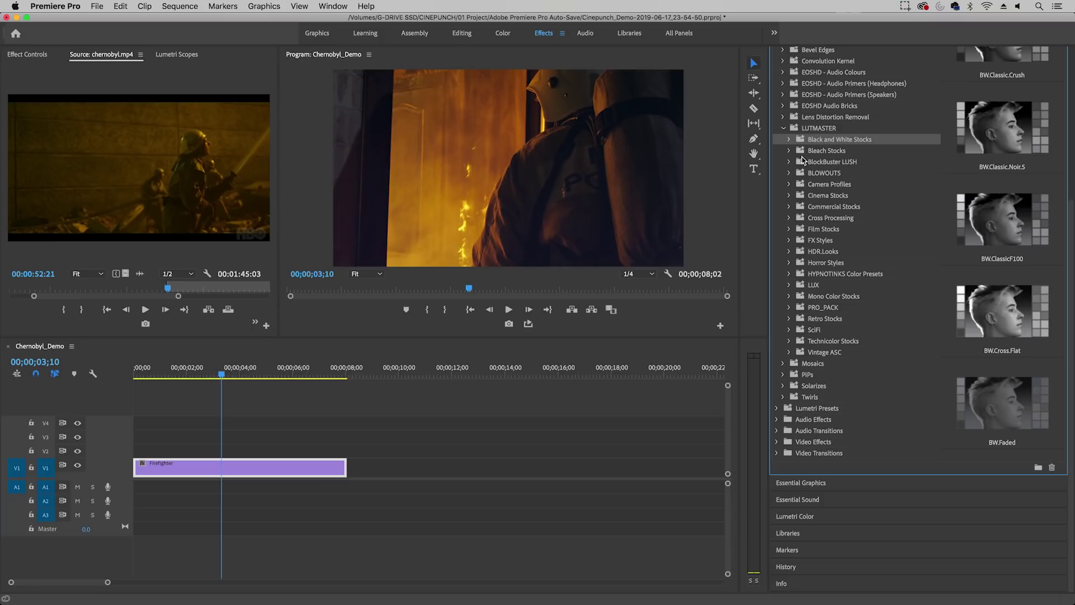
left_click(799, 197)
left_click(789, 195)
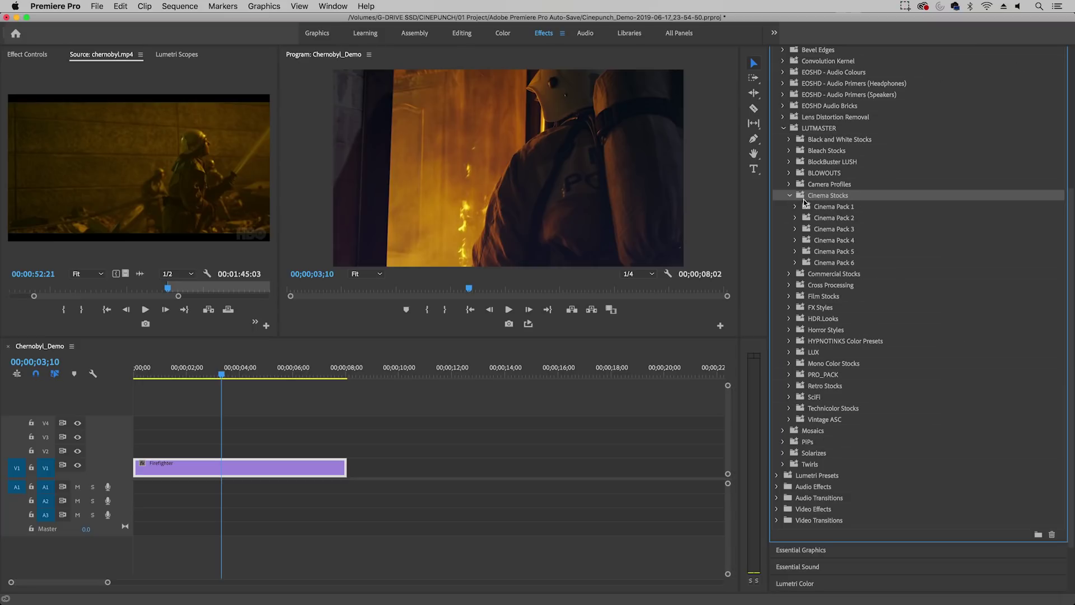
Preview Cinema Packs 1, 4 and 6, then pick Dangerous Love HORROR from Horror Styles.
left_click(816, 208)
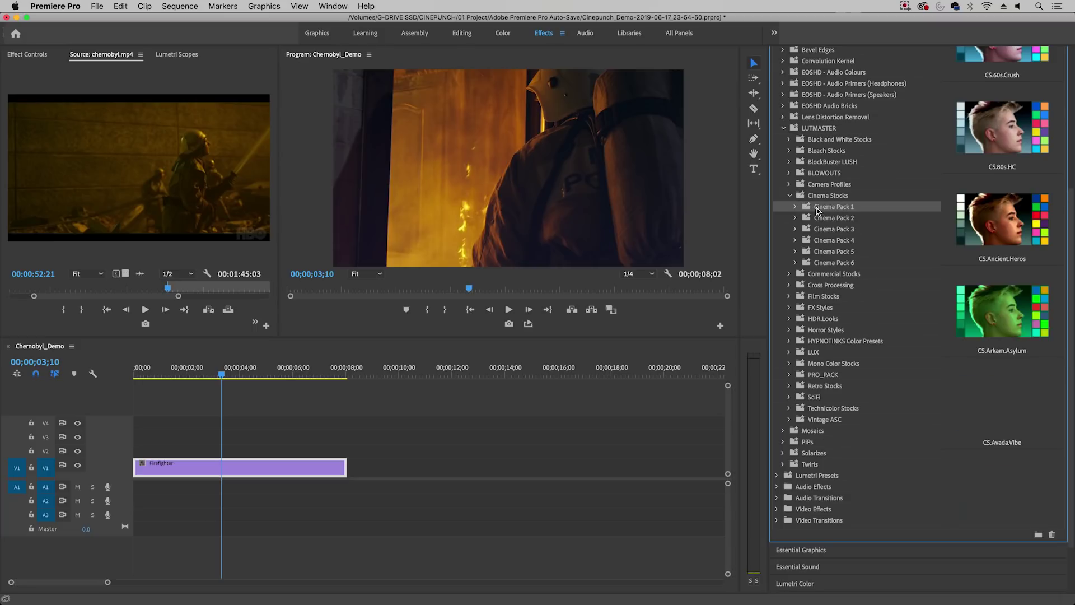
left_click(826, 242)
left_click(831, 263)
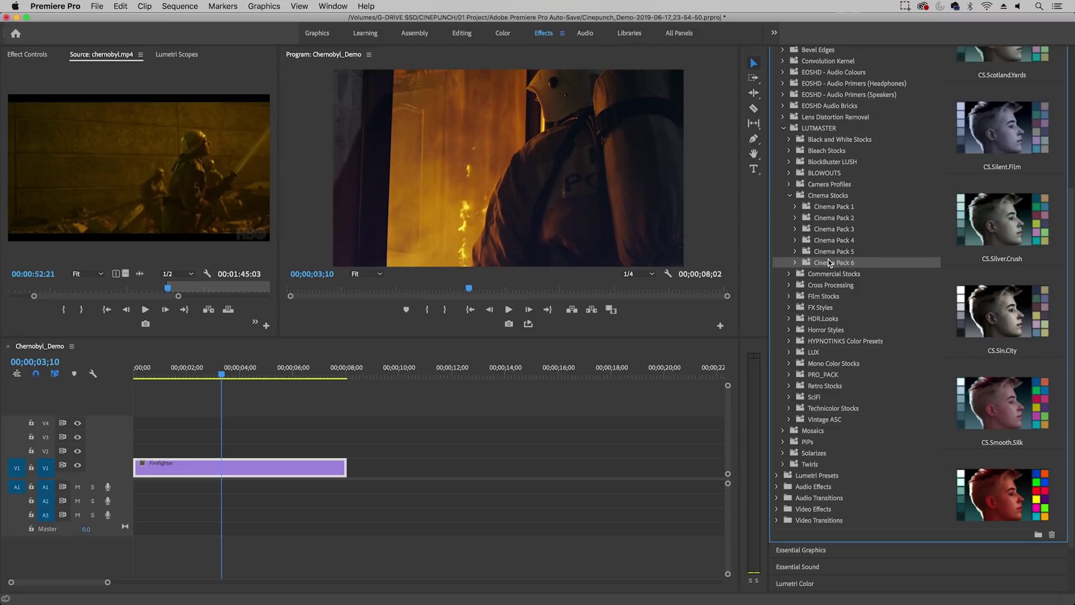
left_click(820, 329)
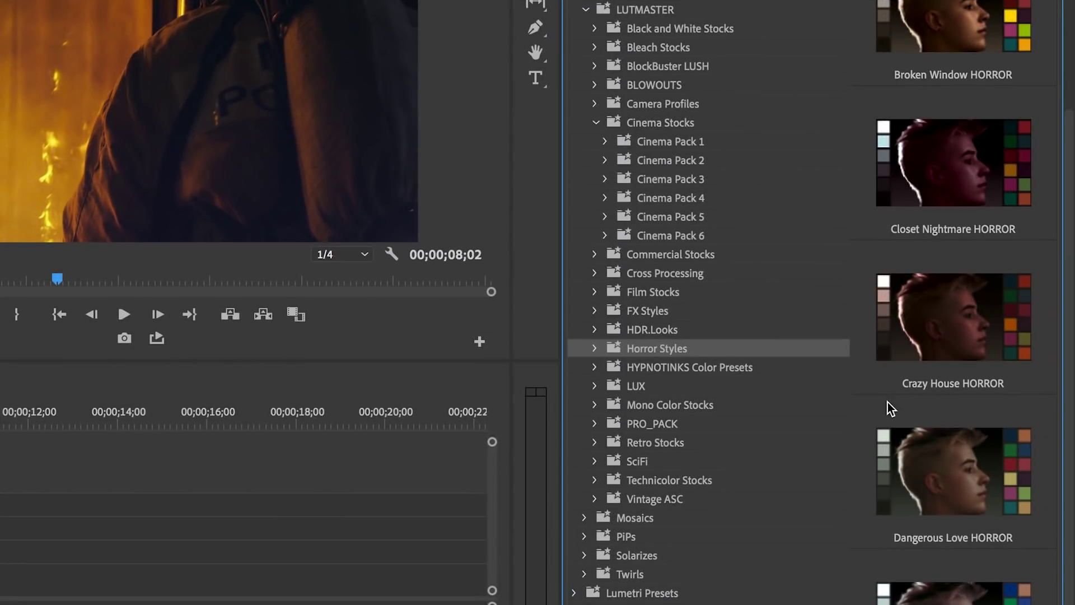
left_click(913, 493)
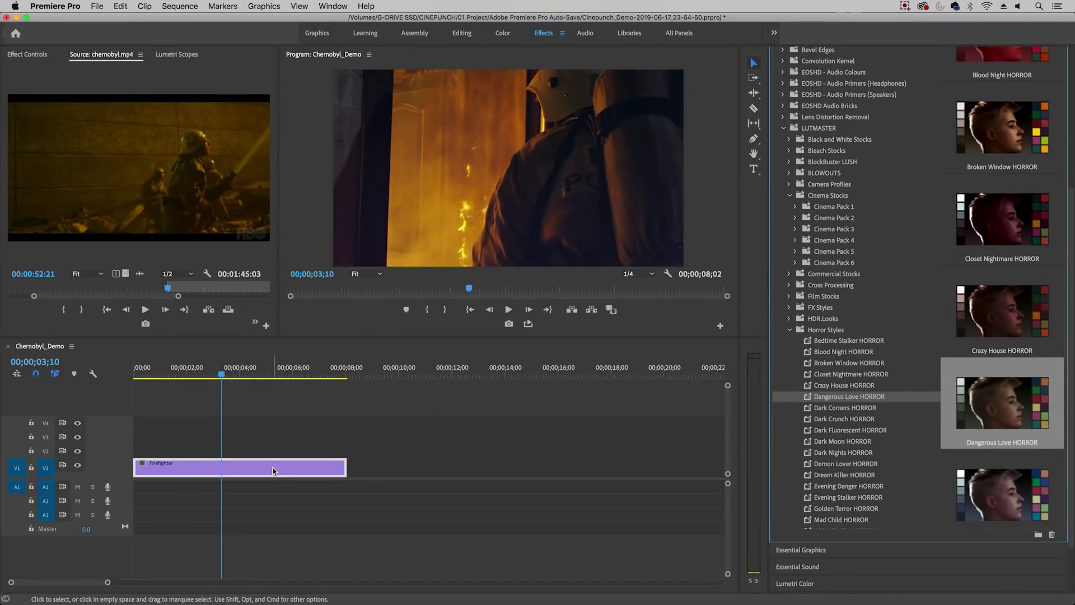
Apply Dangerous Love HORROR to the Firefighter clip and expand its Lumetri Color settings.
double_click(977, 406)
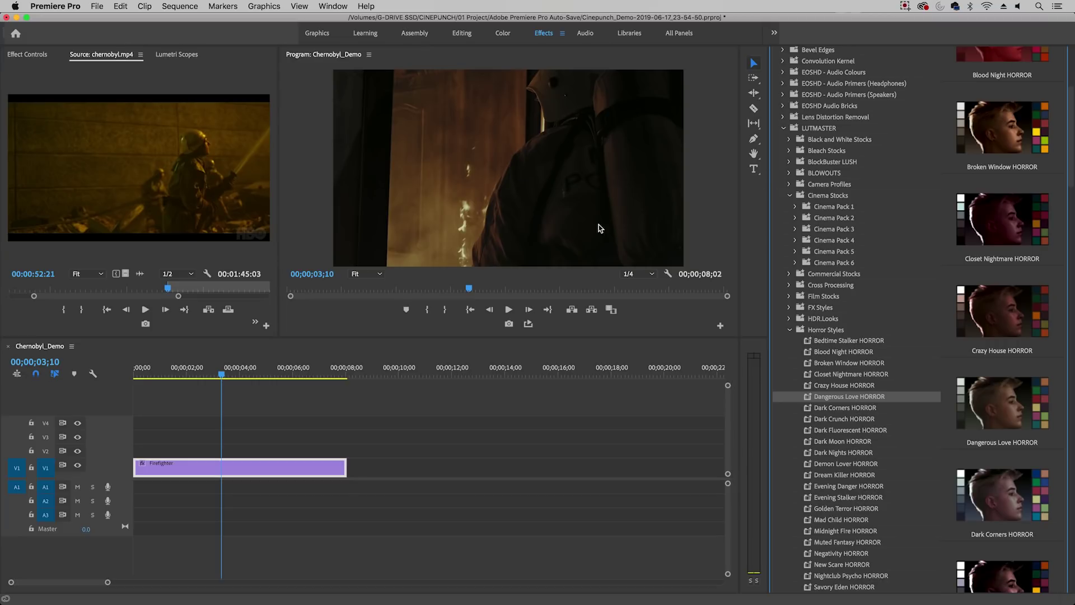
left_click(286, 469)
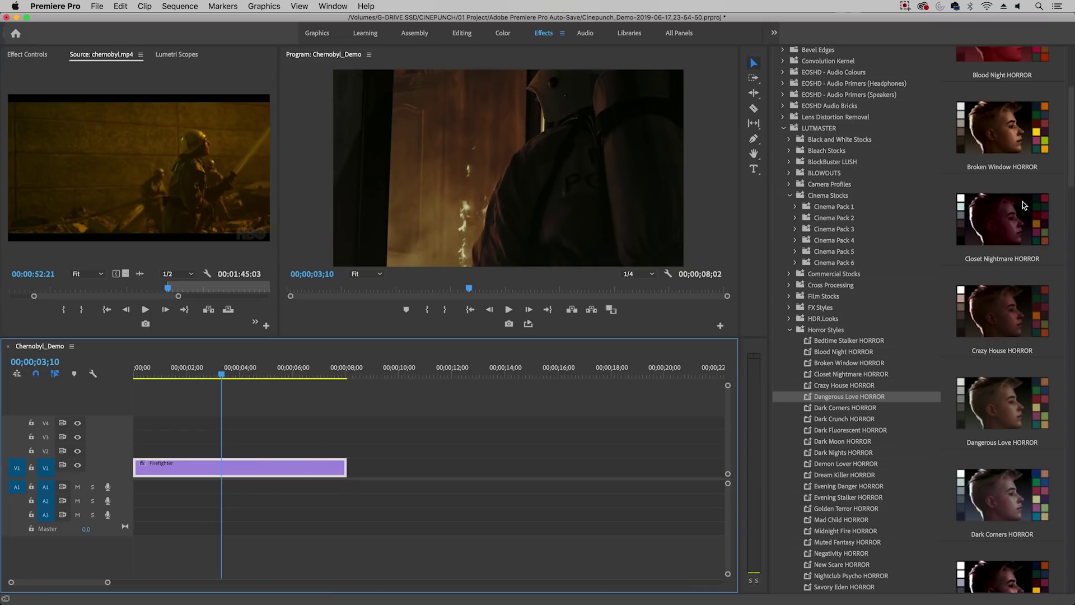
left_click_drag(1070, 182, 1066, 92)
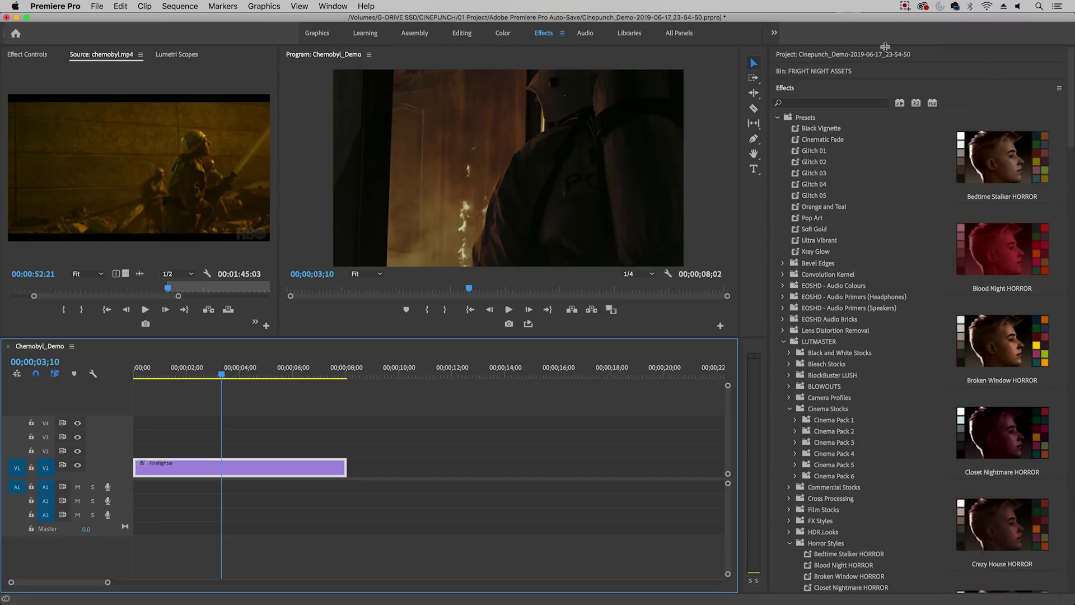
left_click(803, 93)
left_click(802, 138)
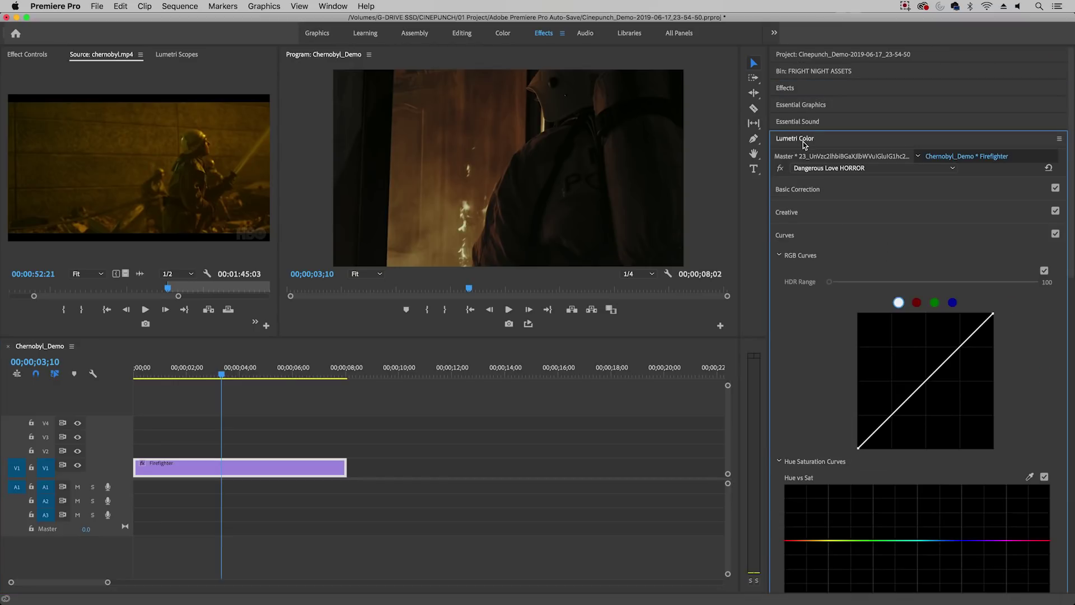
Compare the clip with the Lumetri look bypassed, then raise Creative Intensity to 132.1.
left_click(333, 6)
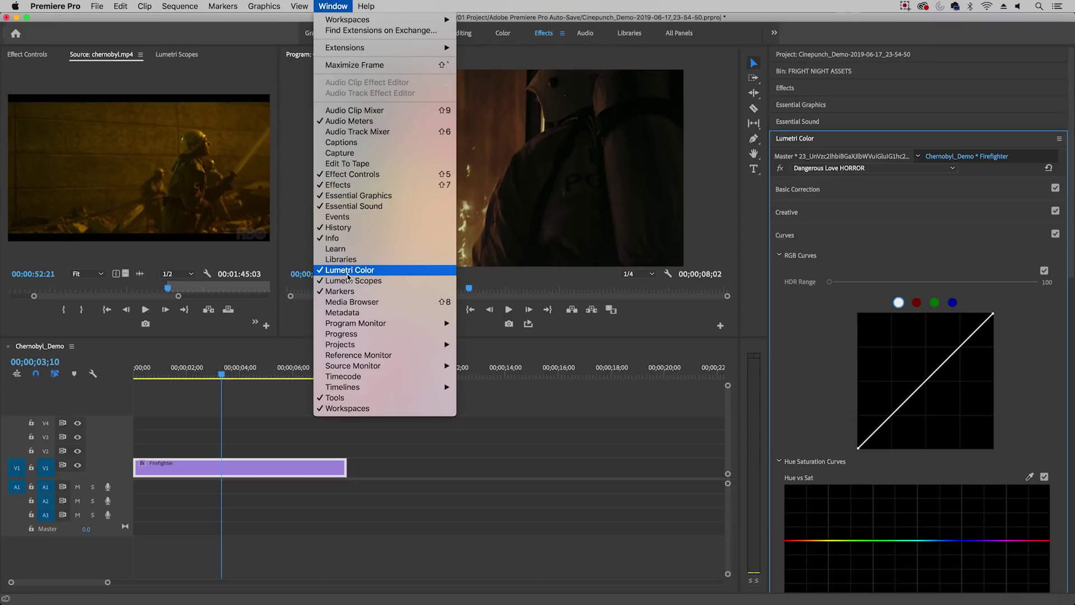
left_click(841, 140)
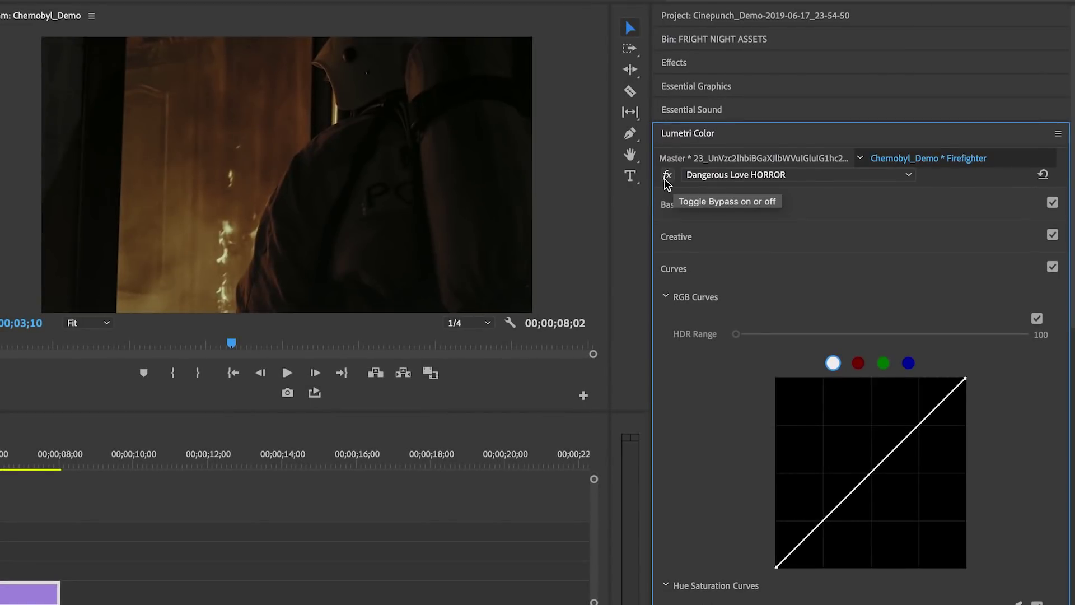
left_click(667, 175)
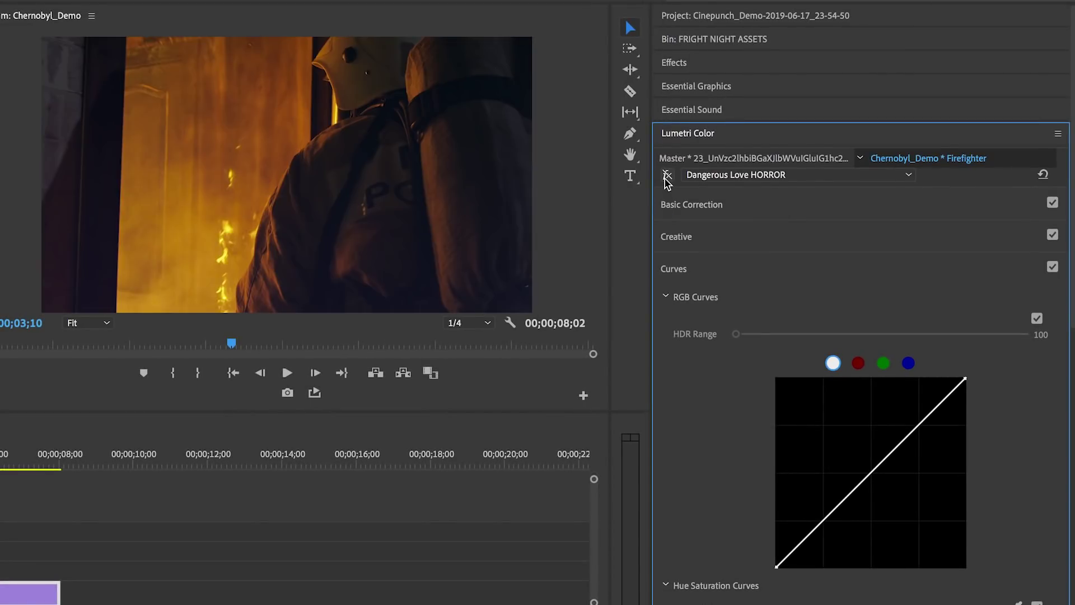
left_click(667, 176)
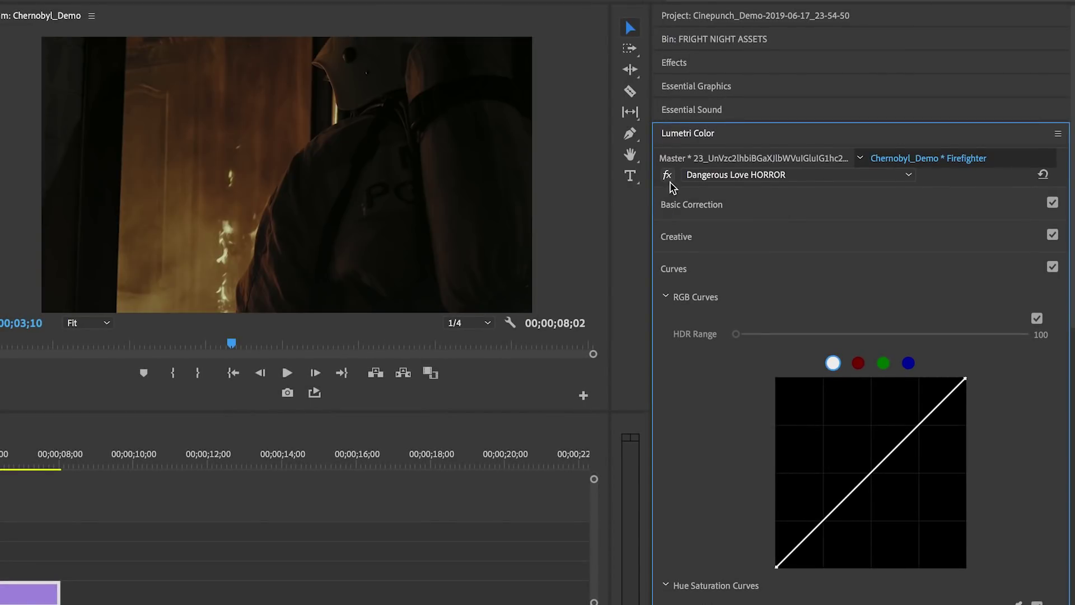
left_click(703, 237)
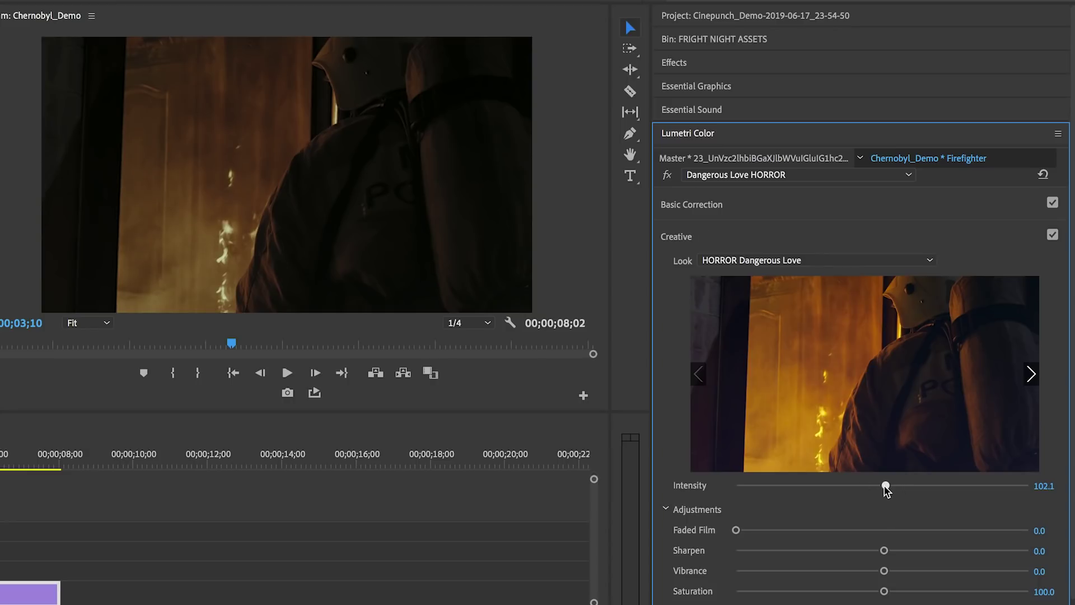
left_click_drag(885, 488, 930, 492)
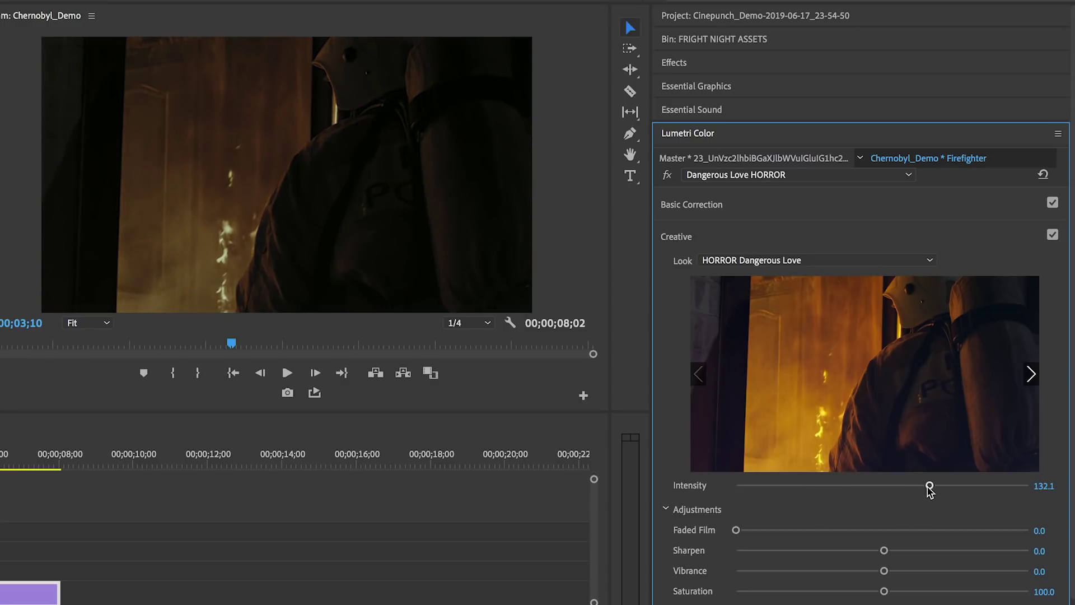
Try brightening with the RGB curve and raise Creative Vibrance to 46.
left_click(764, 239)
left_click(806, 276)
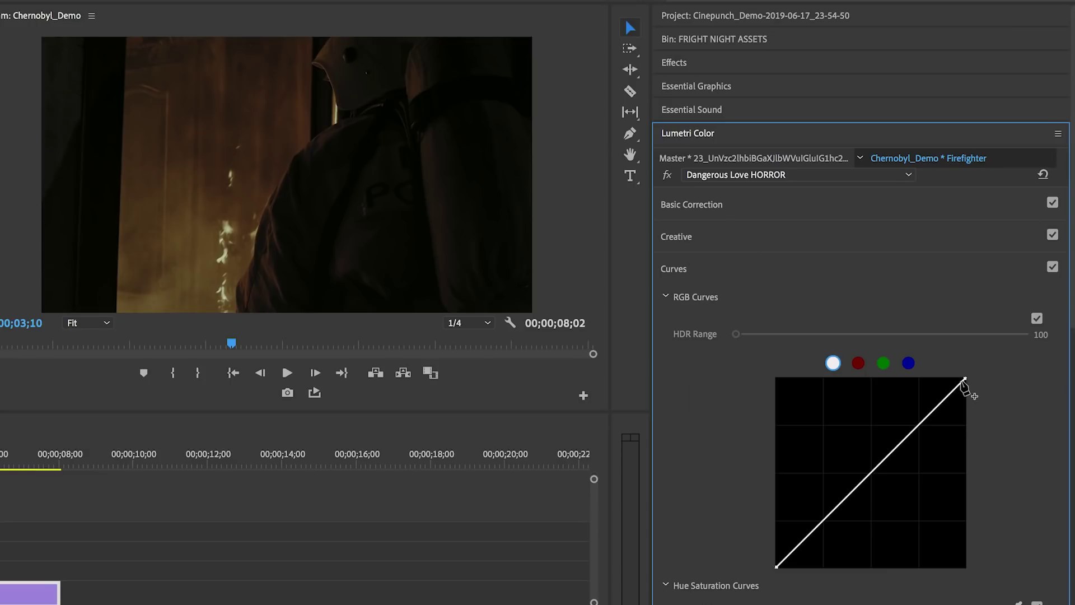
left_click_drag(965, 379, 928, 379)
left_click(773, 247)
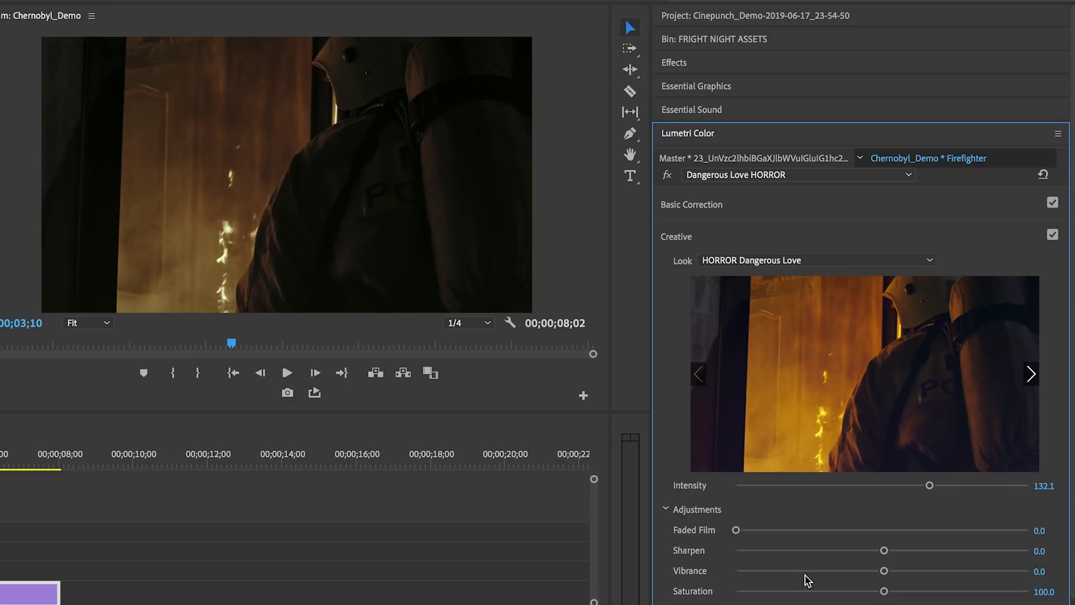
left_click_drag(884, 569, 924, 569)
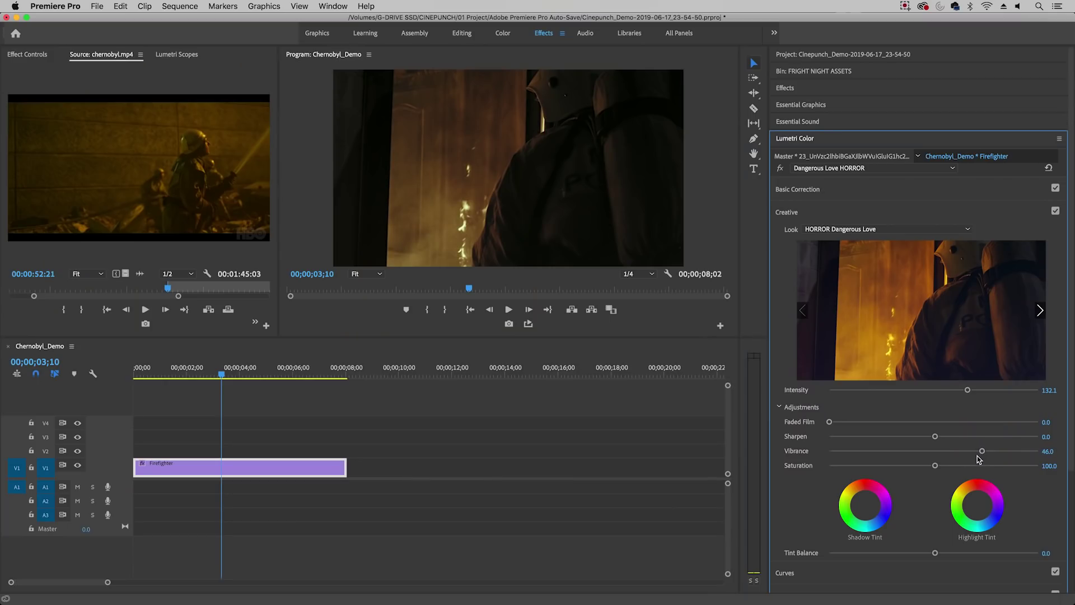
left_click(810, 212)
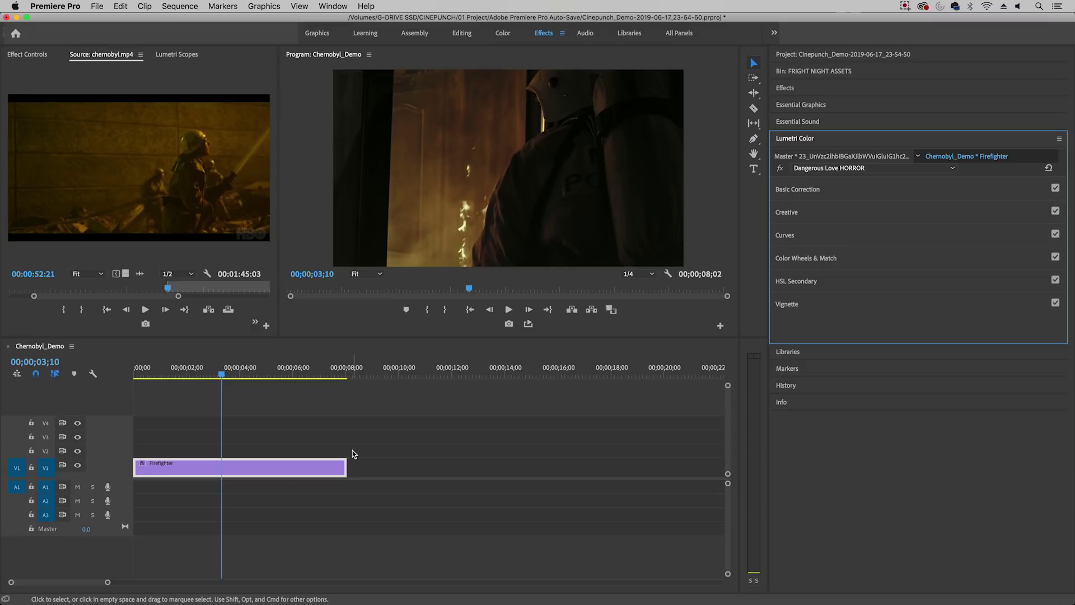
Expand CINEPUNCH > BIG PACKS > CINEDUST > Subtle Atmospheric Particles and select Subtle_Atmospheric_Particles_1.mp4.
left_click(847, 54)
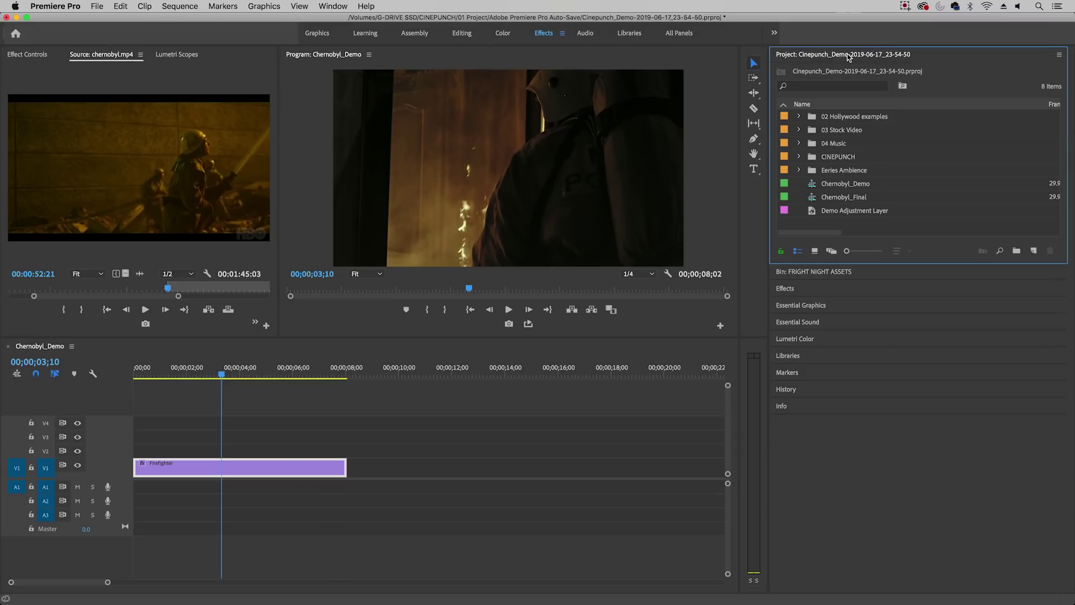
left_click(799, 156)
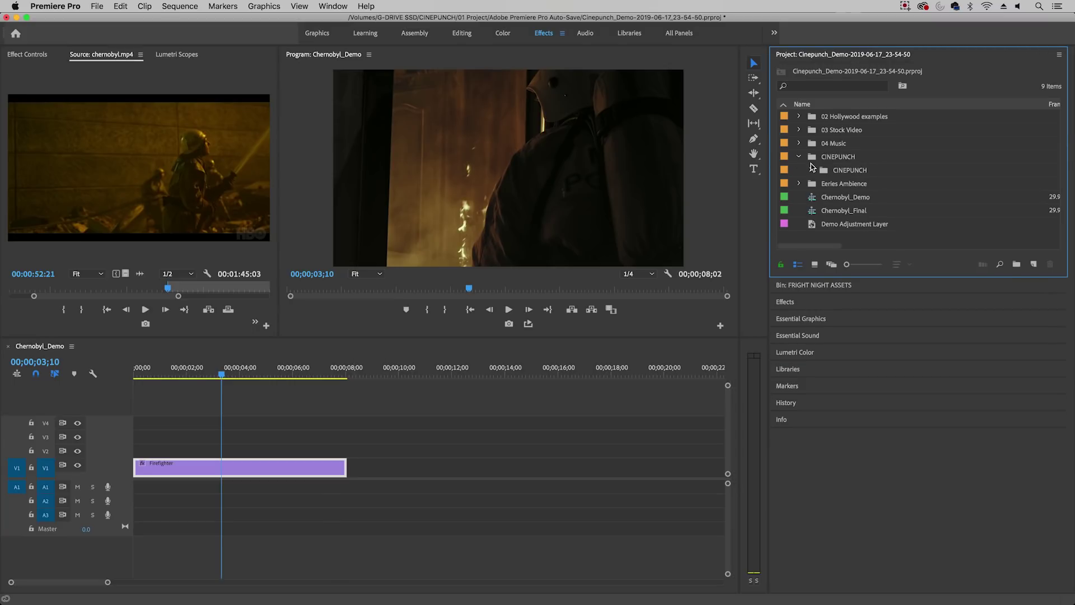
left_click(810, 170)
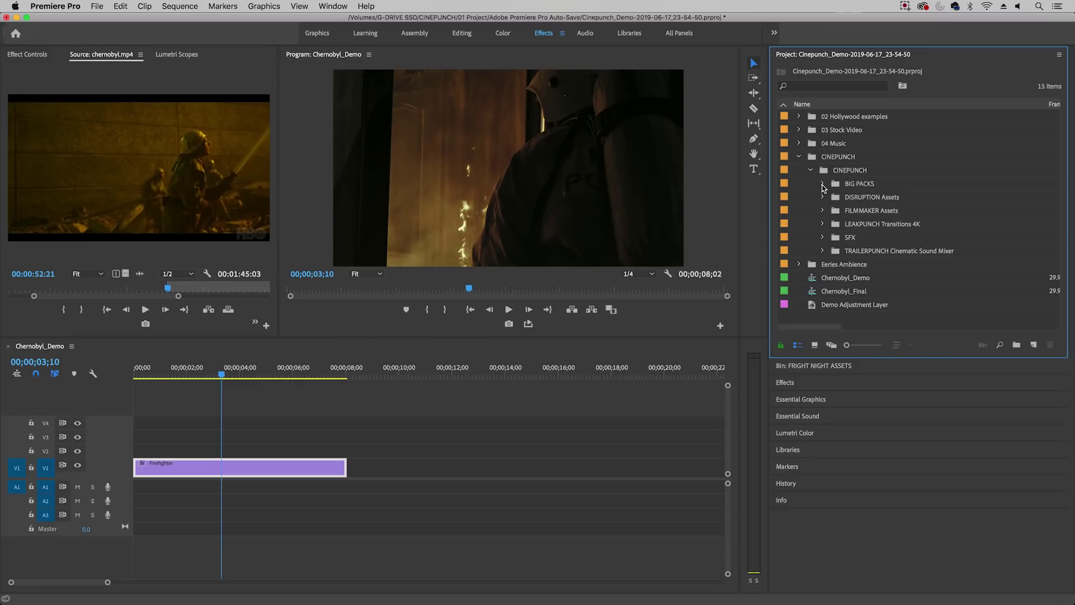
left_click(822, 185)
left_click(844, 185)
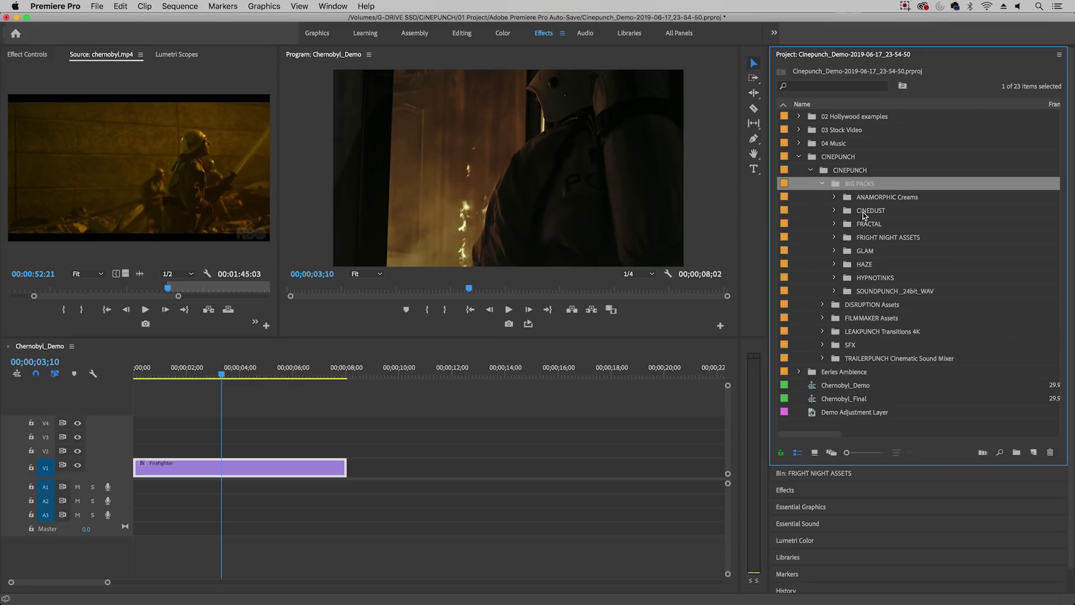
left_click(835, 212)
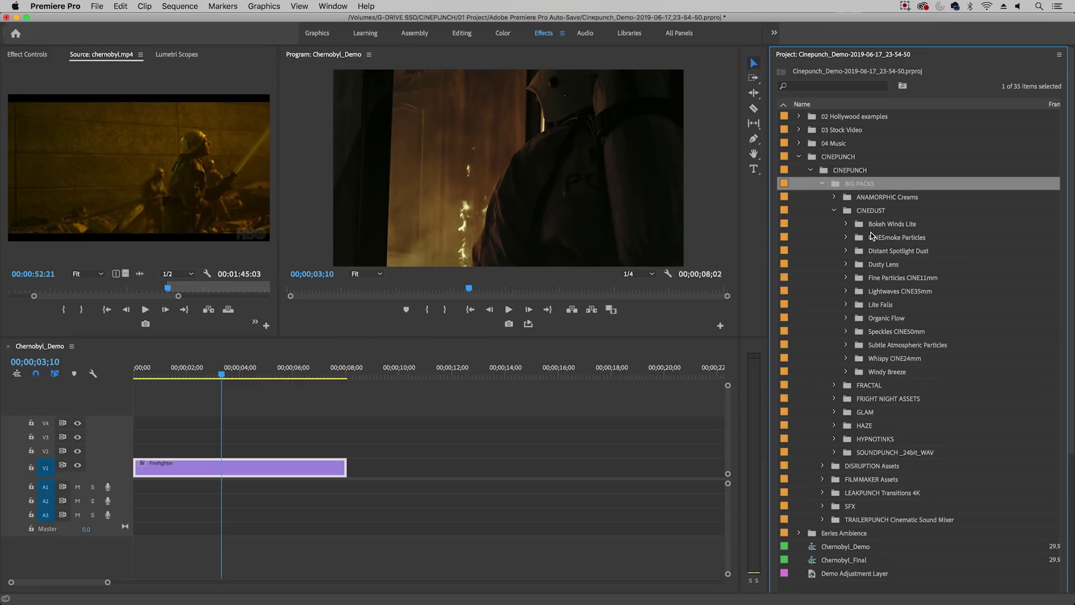
left_click(846, 345)
left_click(903, 344)
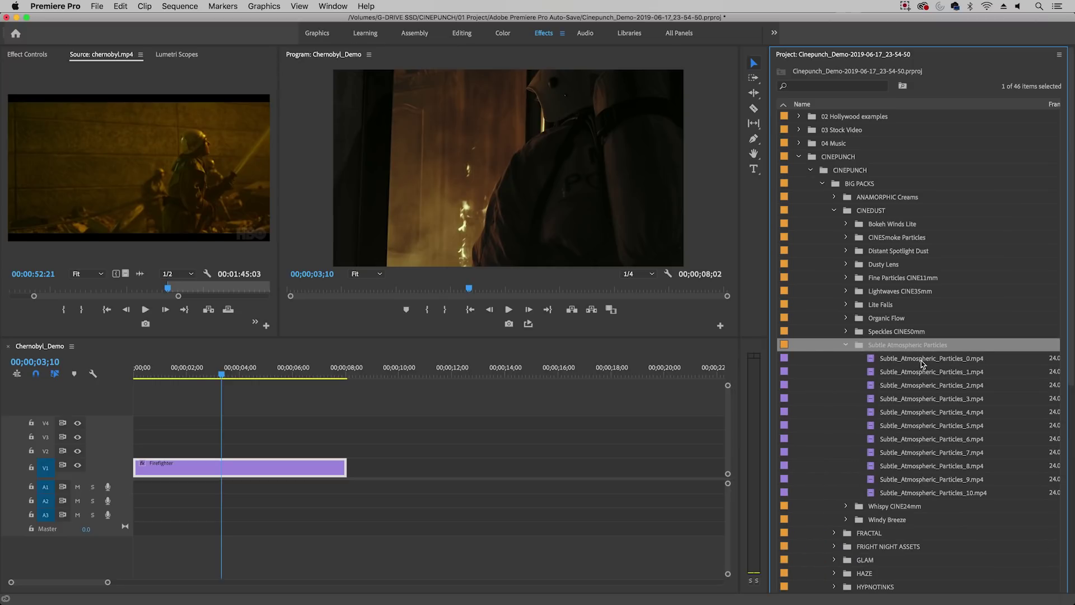
left_click(922, 360)
left_click(931, 373)
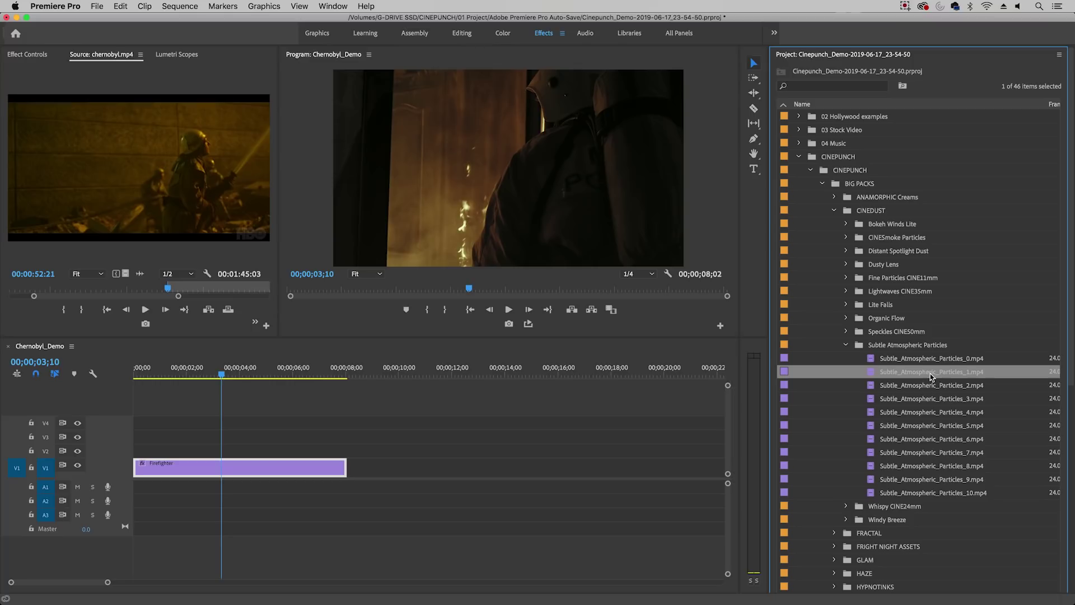
Put Subtle_Atmospheric_Particles_1.mp4 on V2 above the Firefighter clip, preview it, and view Effect Controls.
left_click_drag(932, 375, 117, 452)
left_click(241, 450)
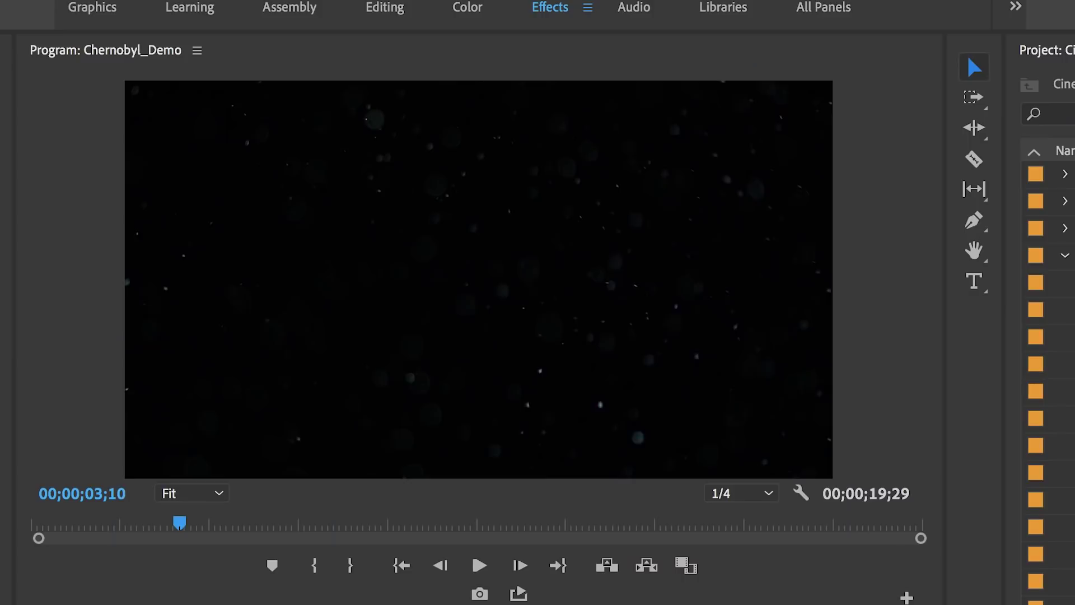
key("space")
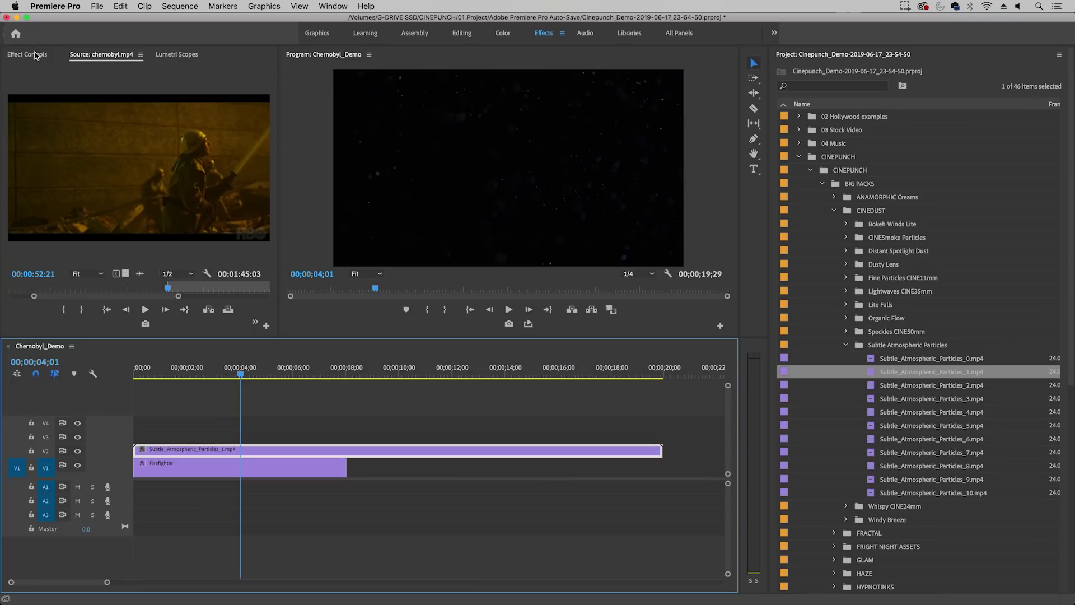
left_click(36, 54)
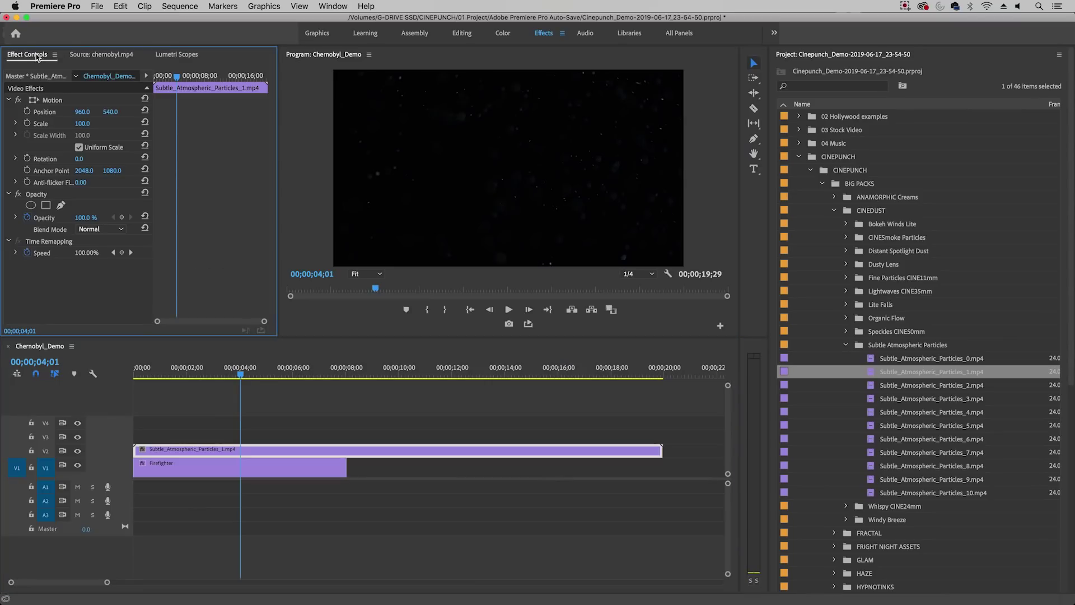
Set the particles' blend mode to Screen and review the result with playback.
left_click(90, 228)
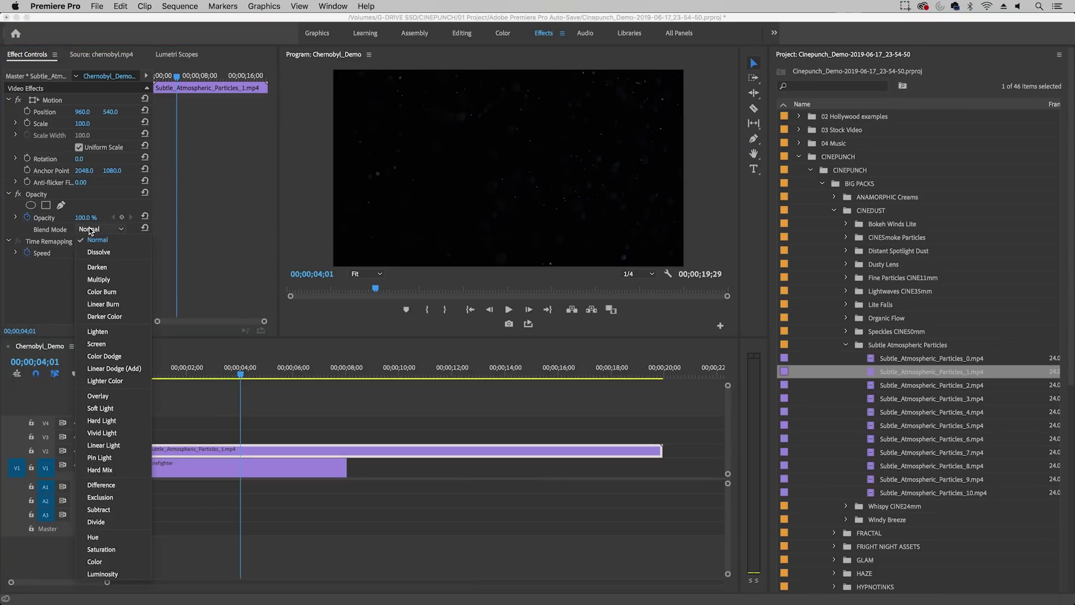
left_click(115, 344)
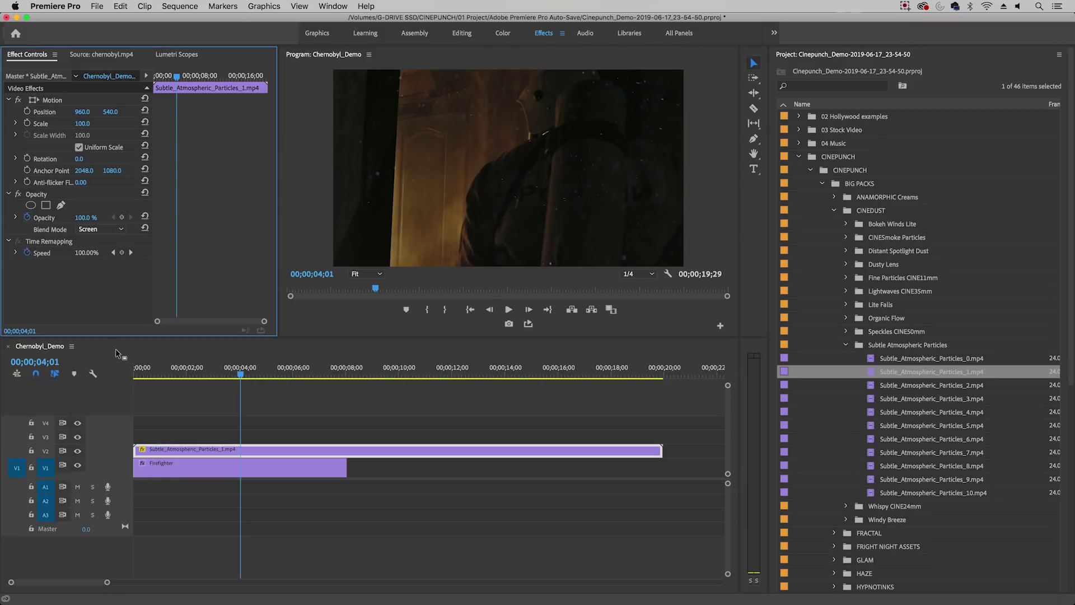
left_click_drag(239, 374, 180, 376)
key("space")
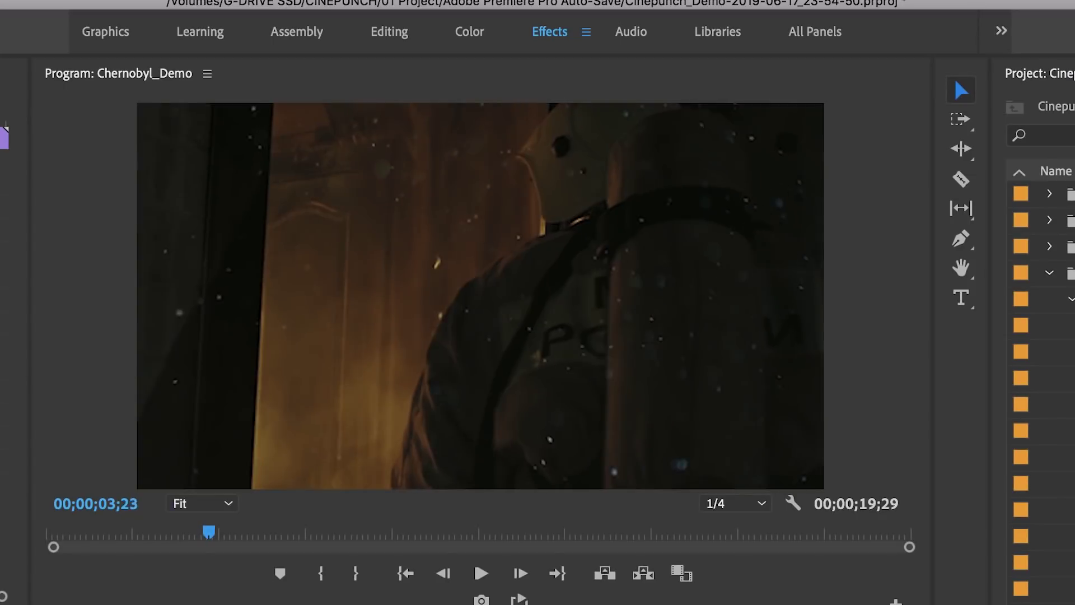
key("j")
key("j")
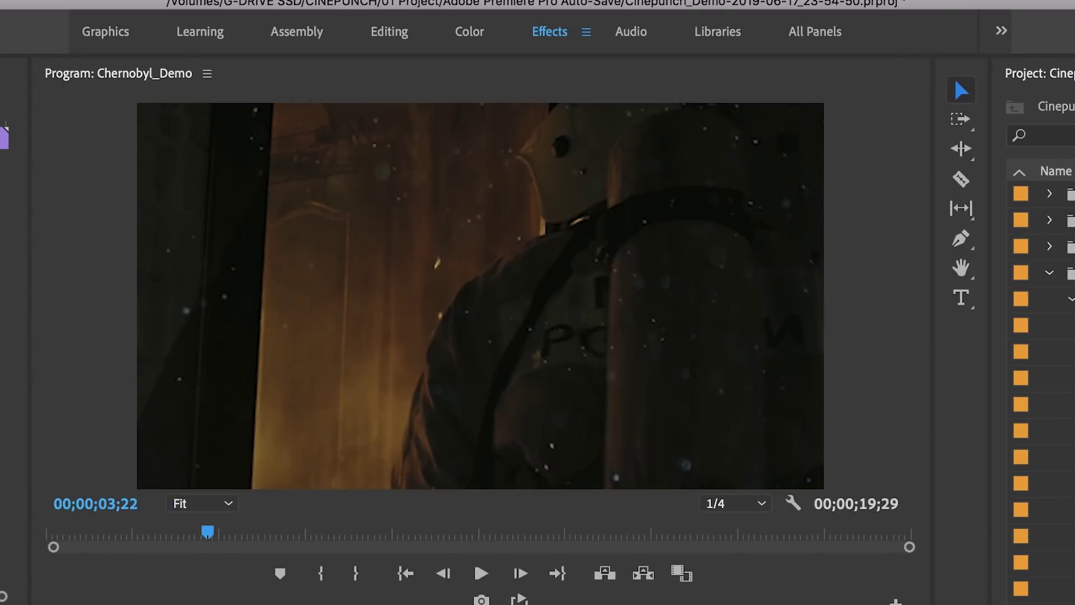
key("l")
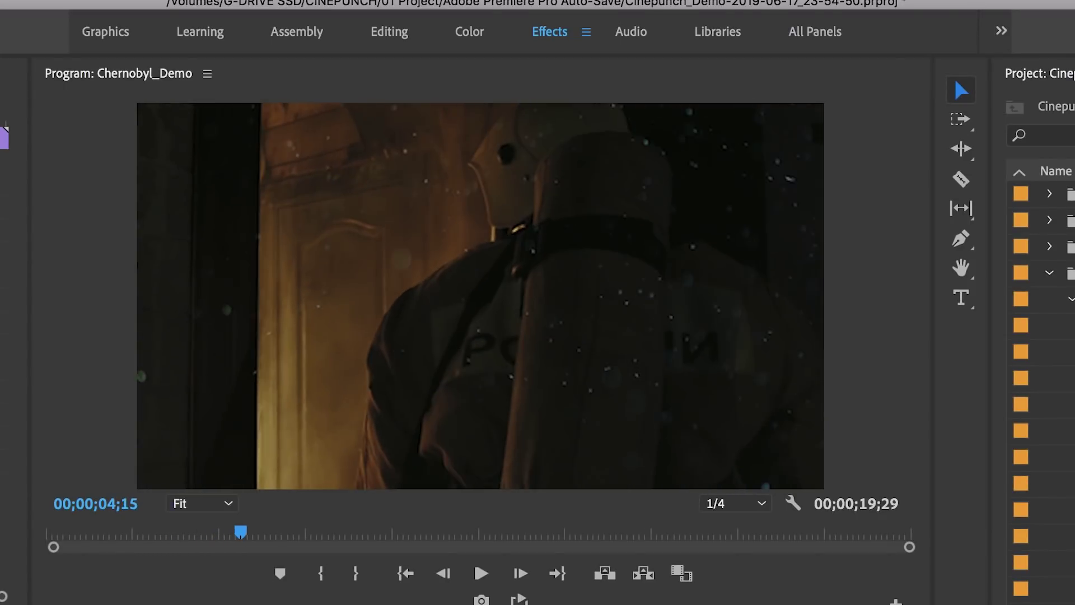
key("k")
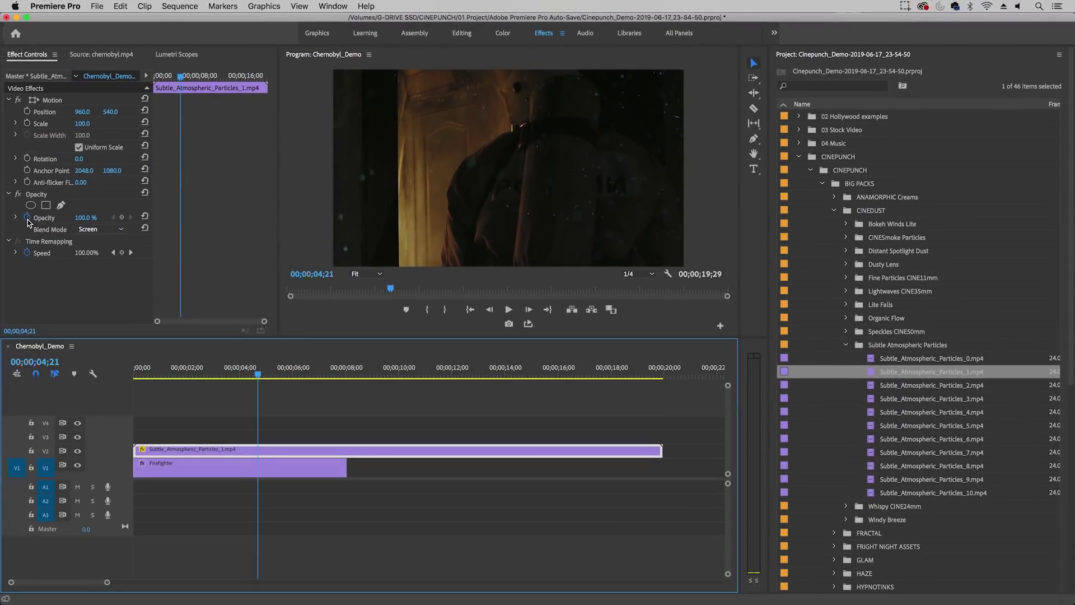
Lower the particles' Opacity to about 80%, ending at 79.6%.
left_click(28, 219)
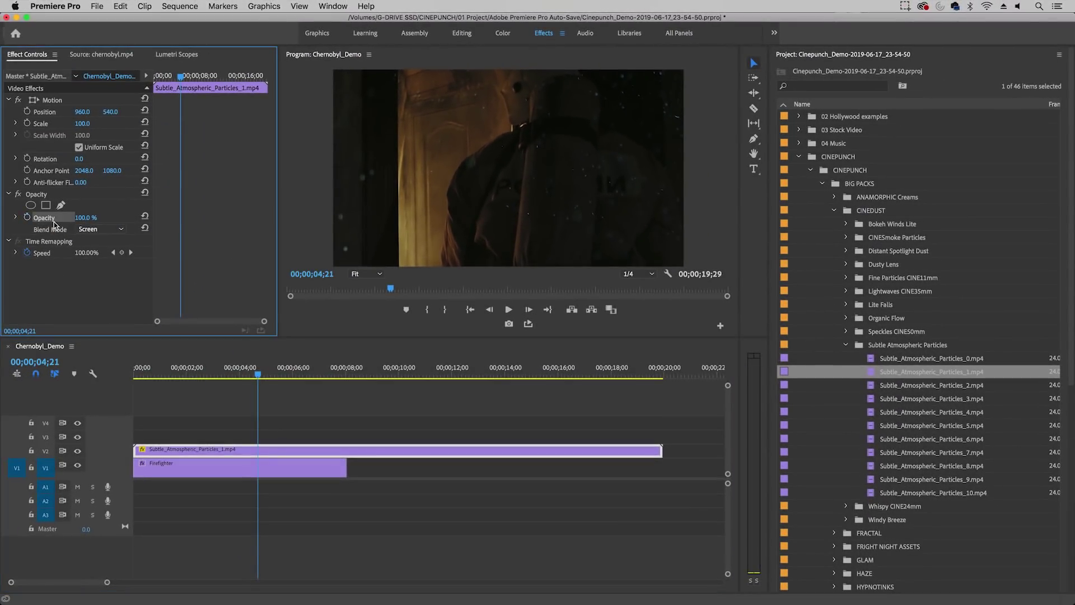
left_click(83, 219)
type("80")
key("Return")
left_click(15, 217)
left_click_drag(113, 240, 39, 240)
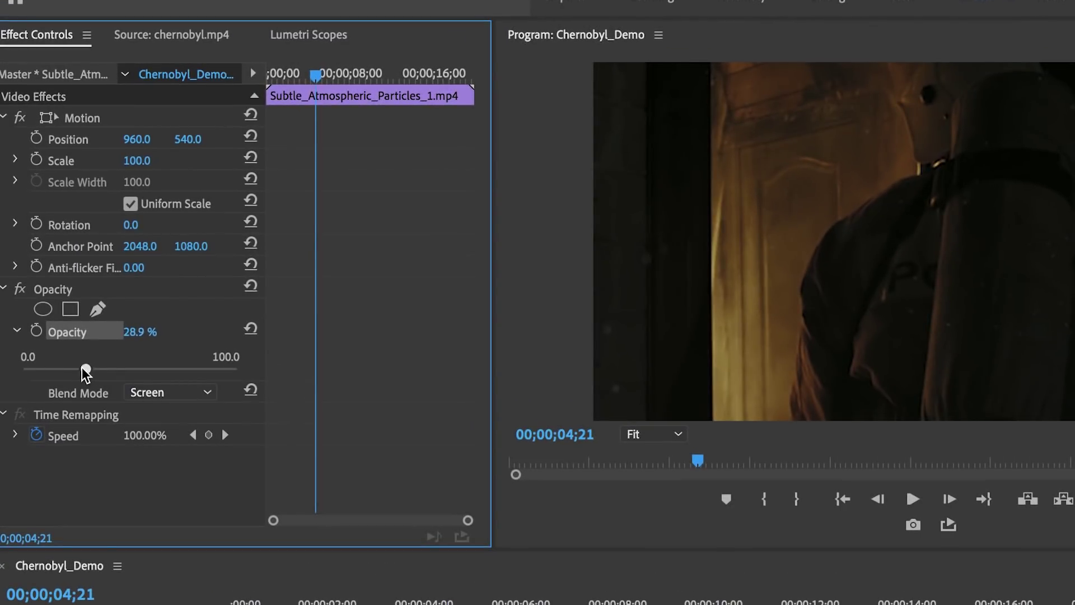
left_click_drag(58, 374, 190, 381)
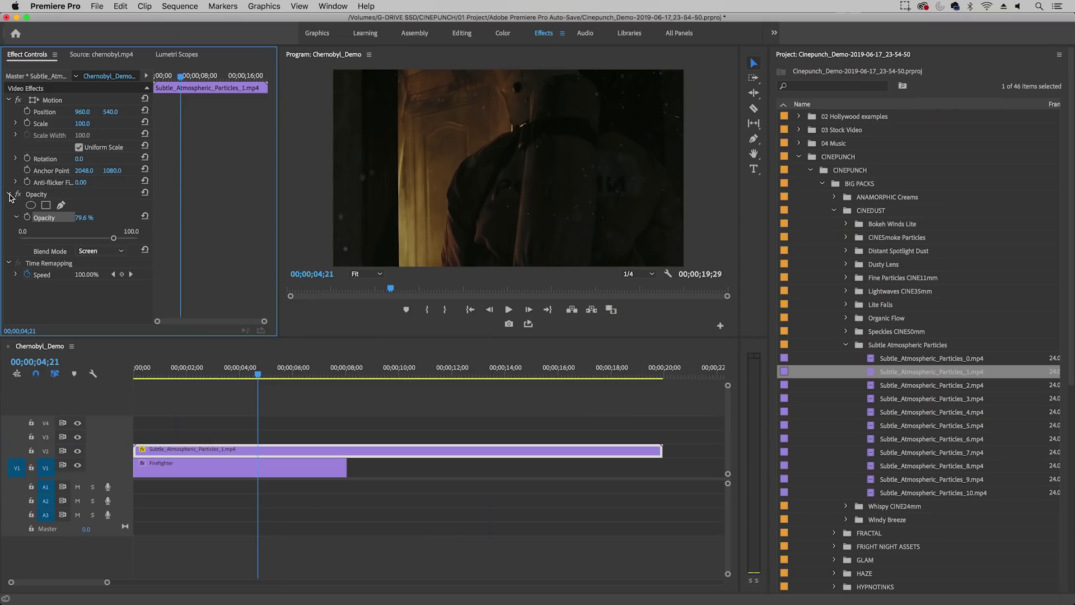
left_click(4, 288)
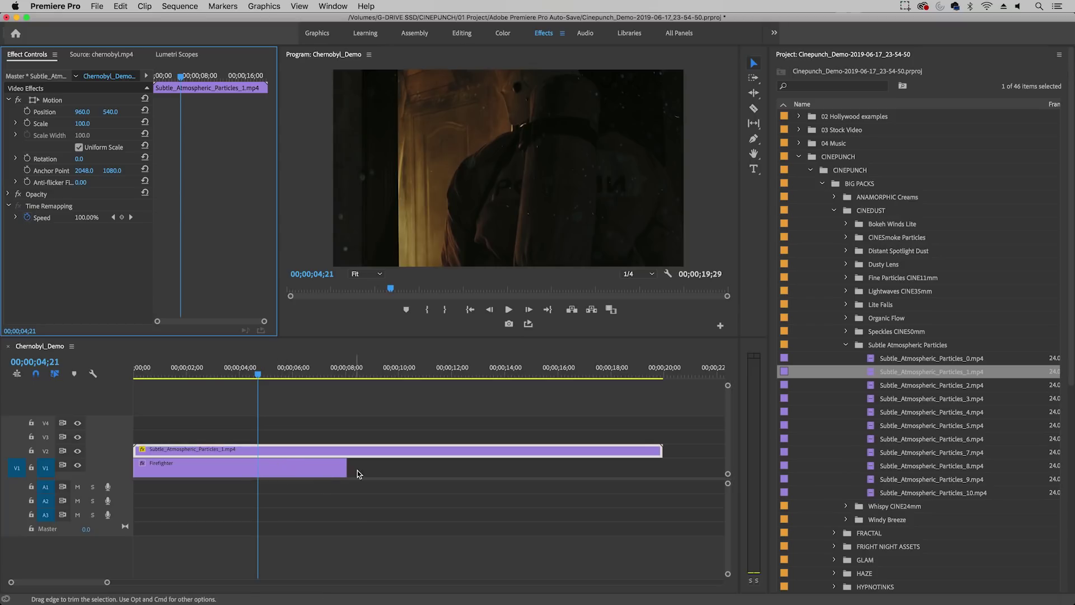
Trim the V2 particles clip to end at 00;00;08;02 and return the playhead to about 03;28.
left_click_drag(660, 454, 341, 451)
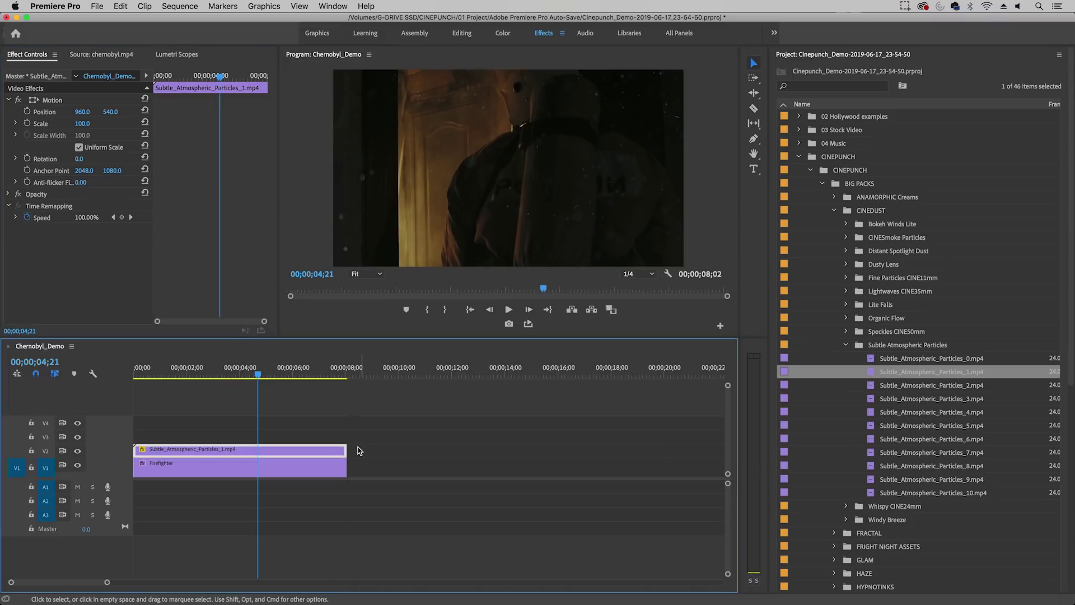
left_click(242, 374)
left_click_drag(241, 374, 239, 374)
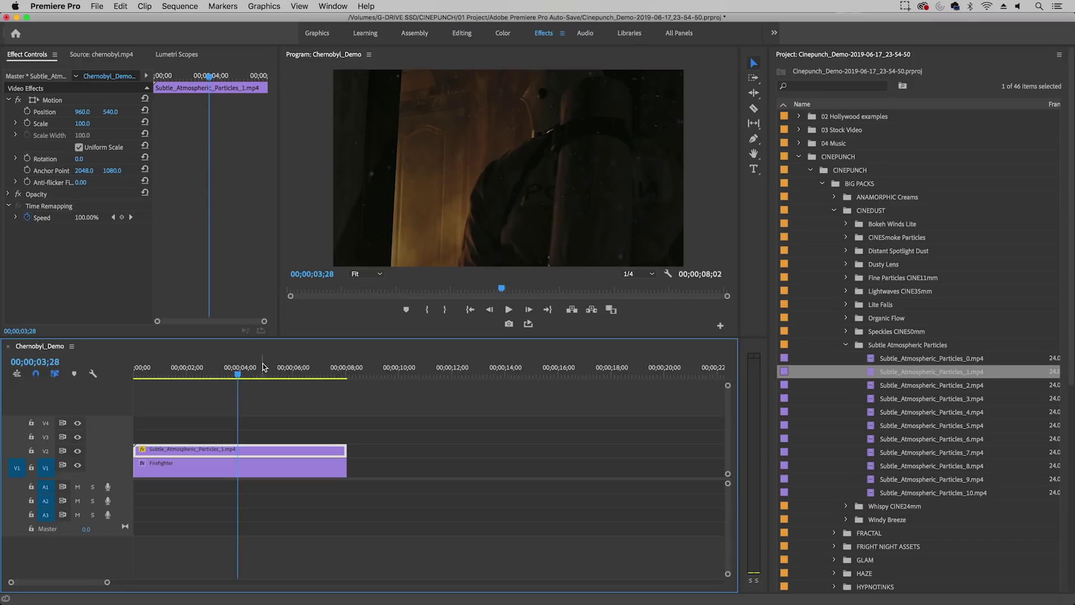
left_click(798, 158)
Place Eerie.Ambience.5.wav at the start of A1 and cut away its part past the video's end.
left_click(798, 158)
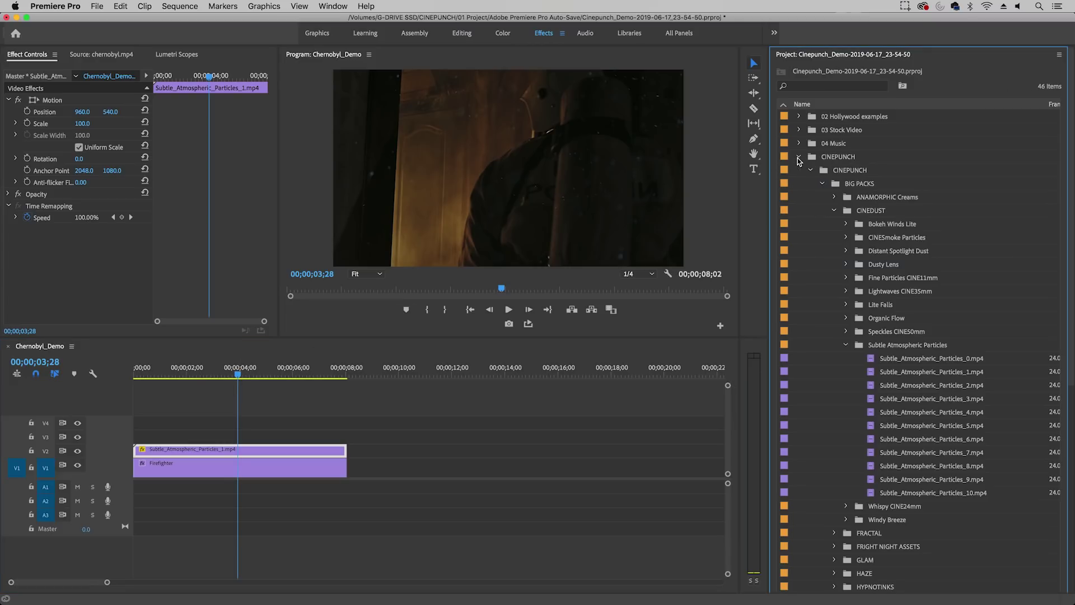
left_click(822, 184)
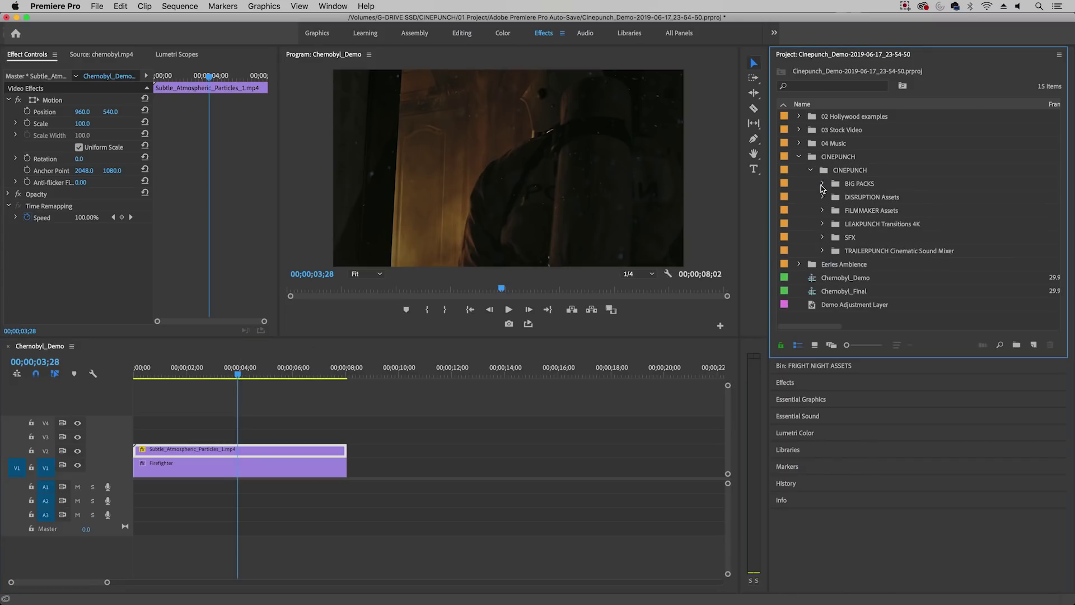
left_click(821, 238)
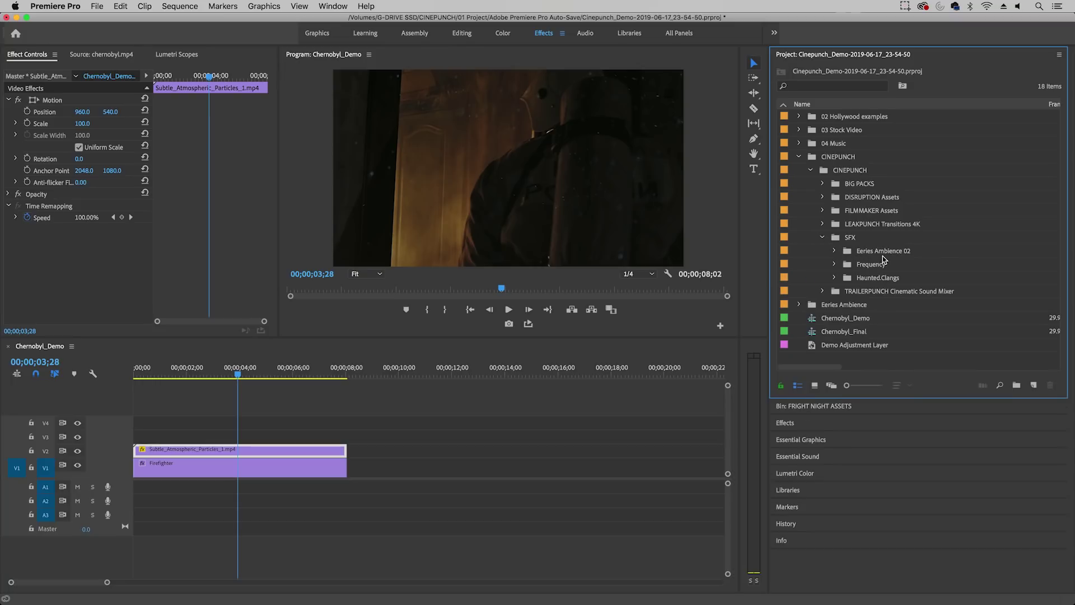
left_click(874, 278)
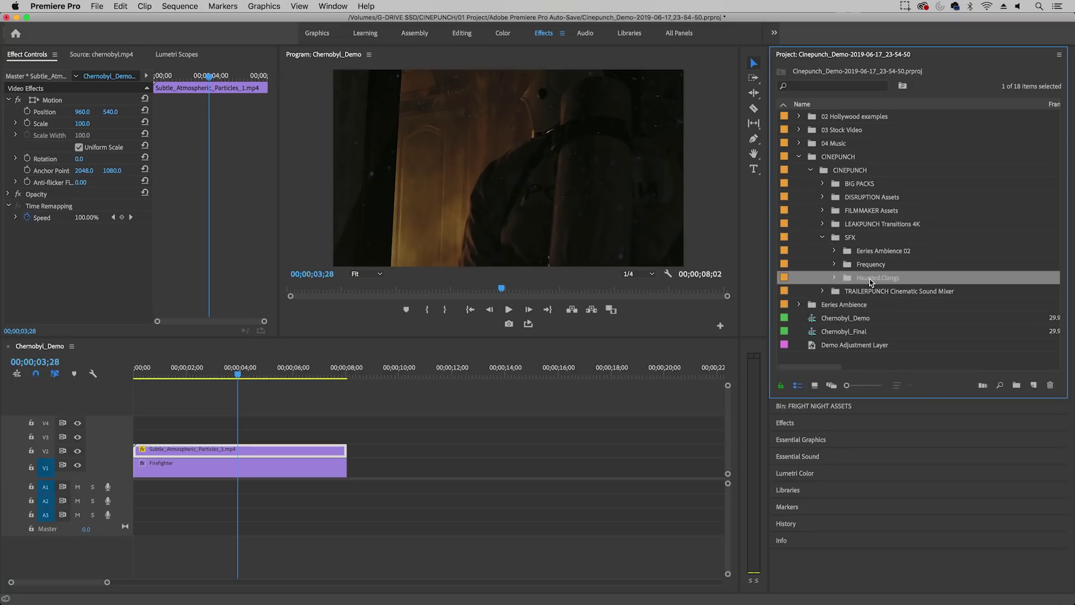
left_click(834, 250)
left_click(882, 267)
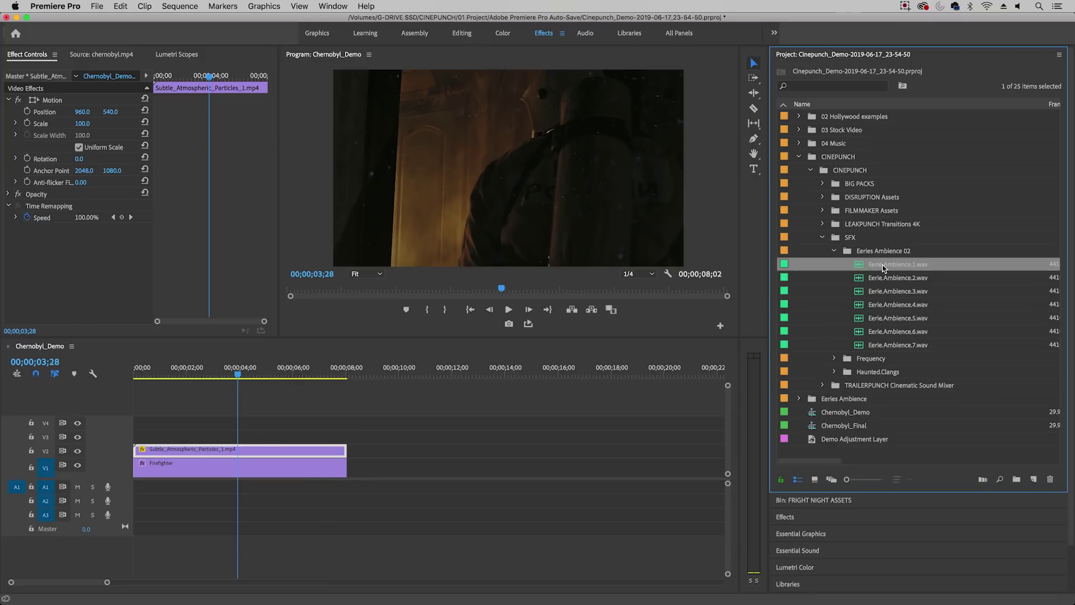
left_click_drag(889, 317, 143, 497)
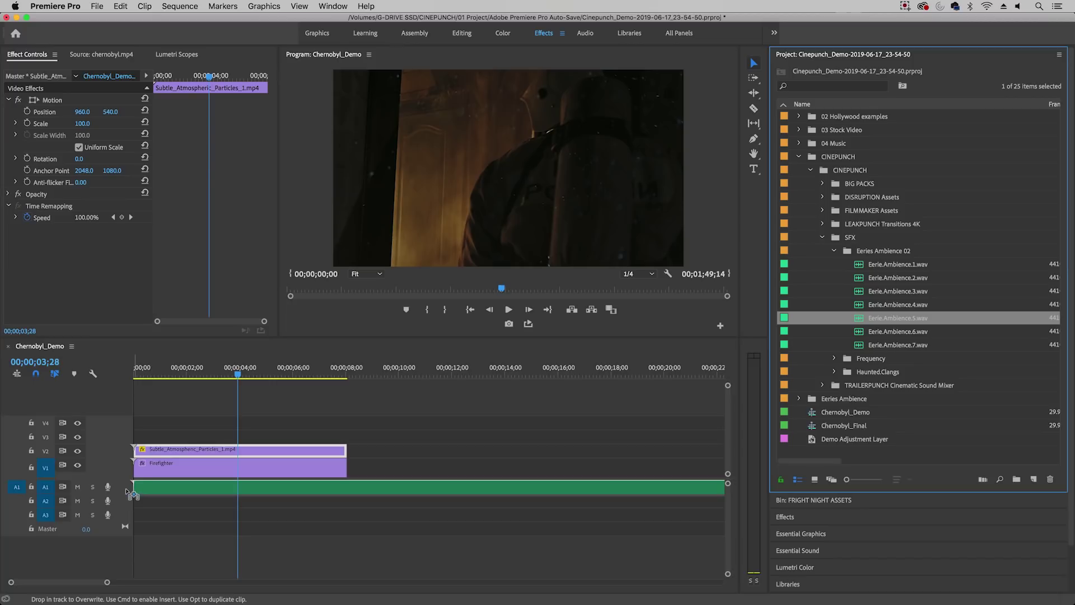
key("c")
left_click(348, 488)
key("v")
left_click(382, 486)
key("Delete")
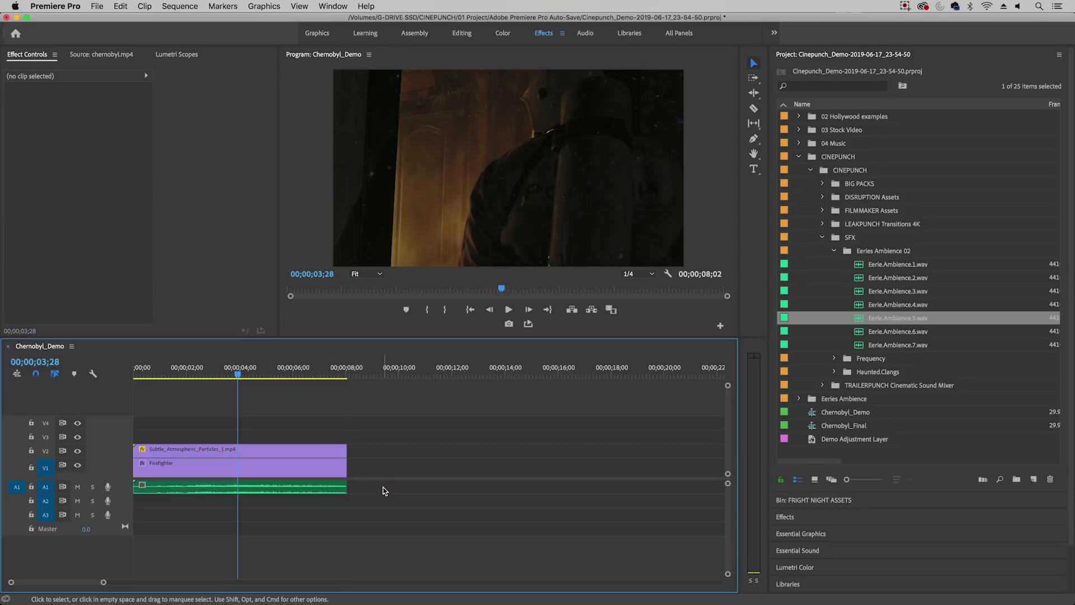
Add Haunted.Clangs.2.wav at the start of A2 and remove everything past the video's end.
left_click(834, 372)
left_click_drag(875, 399, 134, 500)
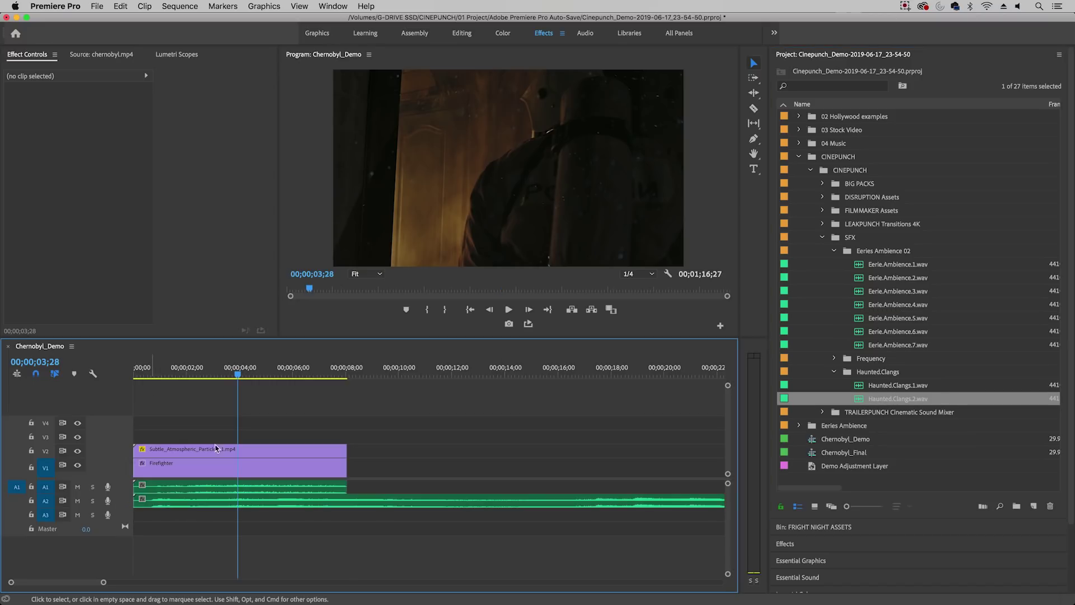
left_click(347, 500, "super")
left_click(381, 502)
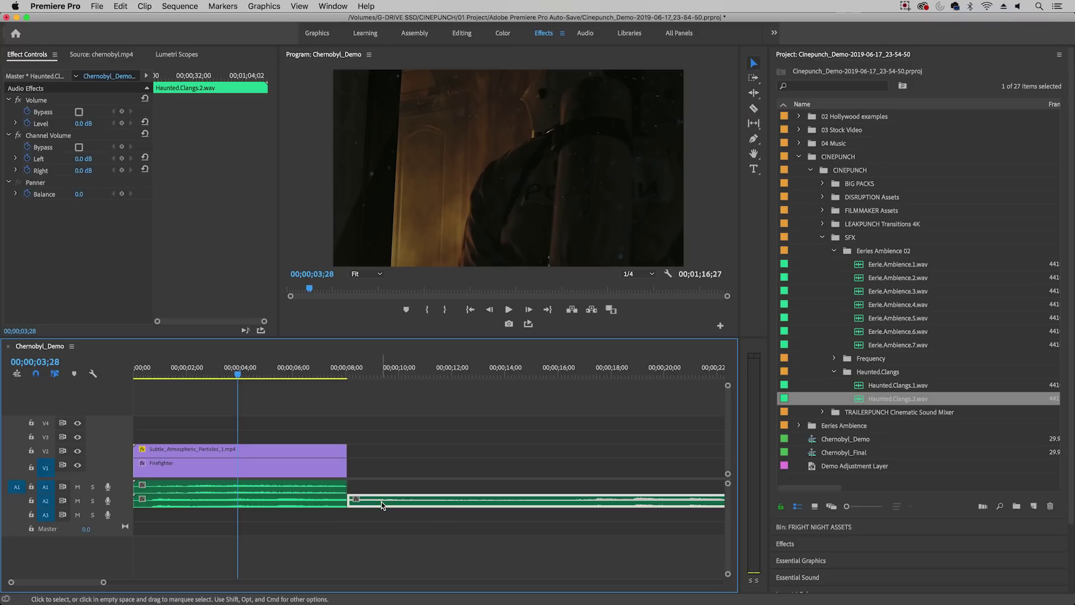
key("Delete")
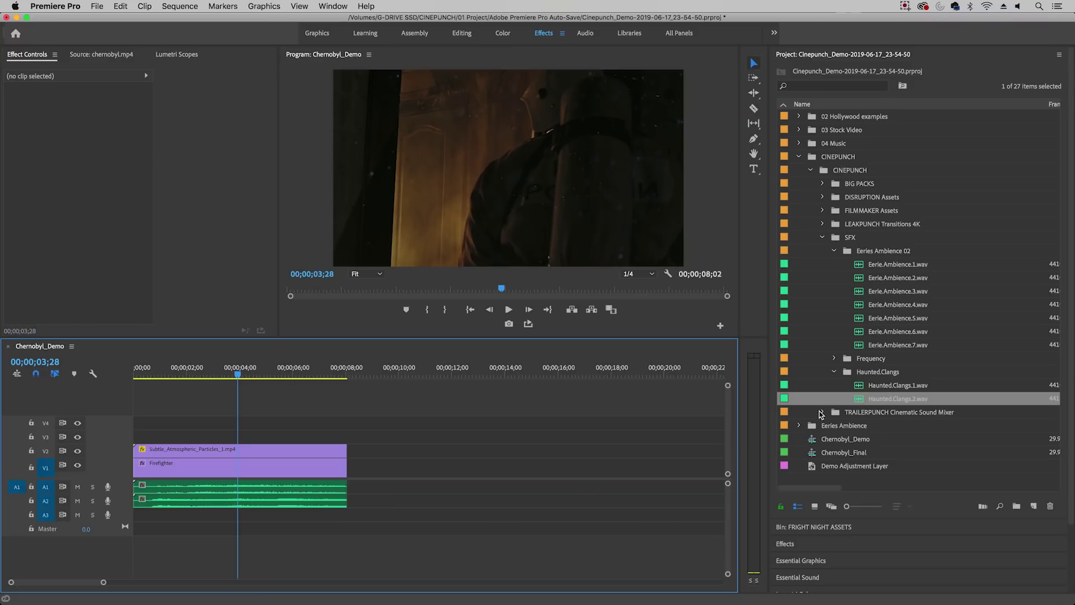
Audition Freq.4, Freq.3 and Freq.2 from the Frequency bin in the Source monitor.
left_click(834, 359)
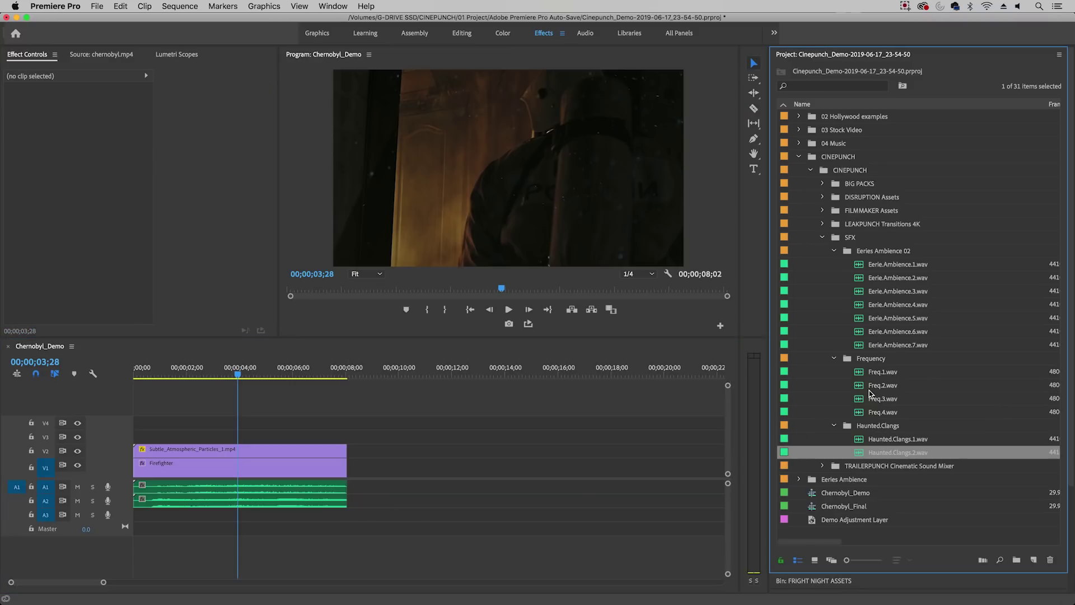
left_click(863, 414)
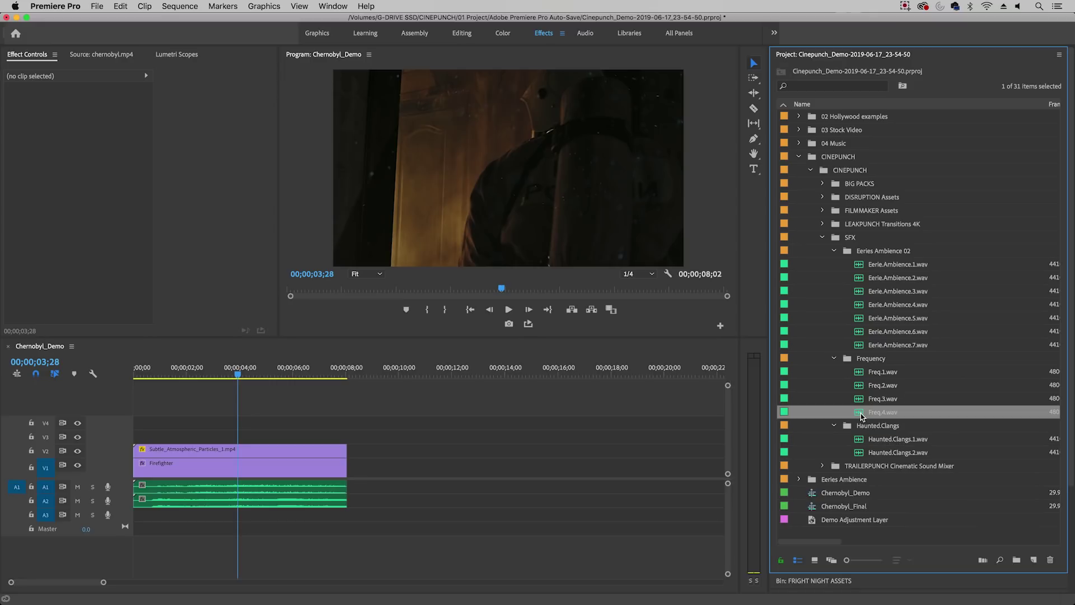
double_click(862, 413)
key("space")
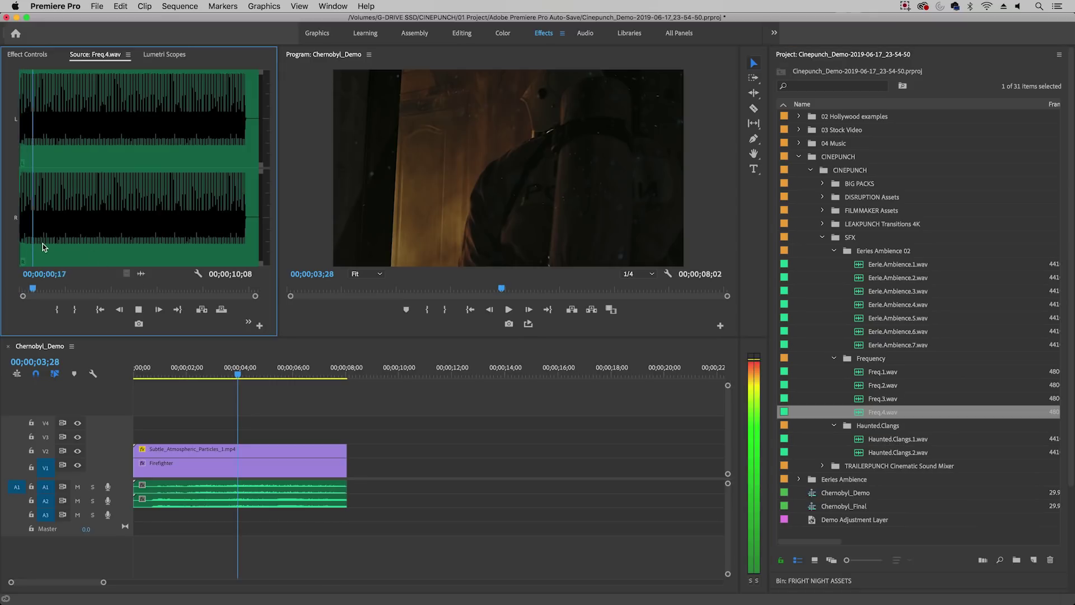
key("space")
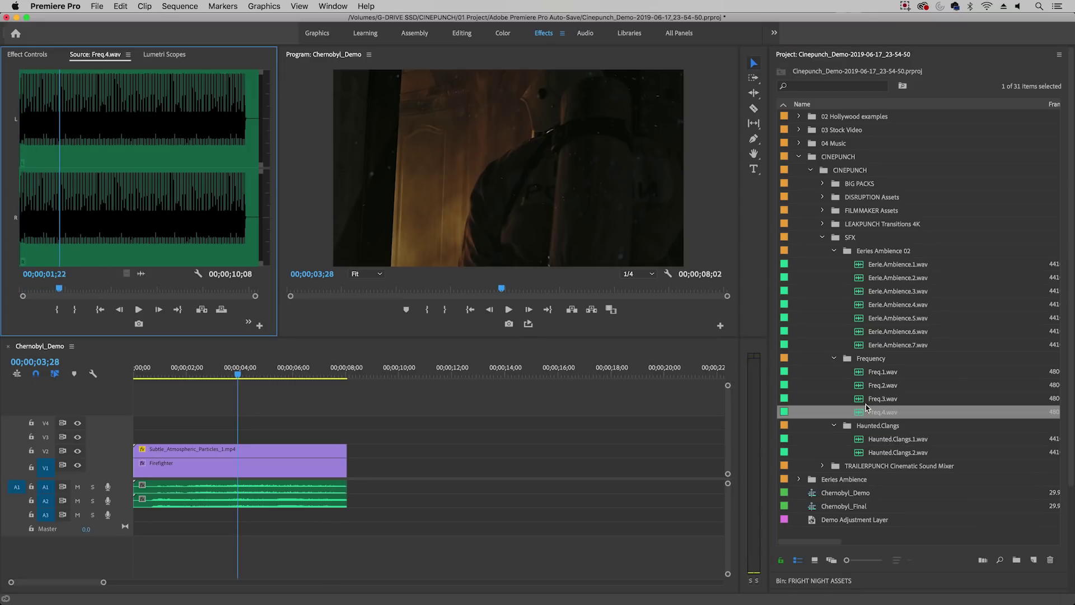
double_click(867, 400)
key("space")
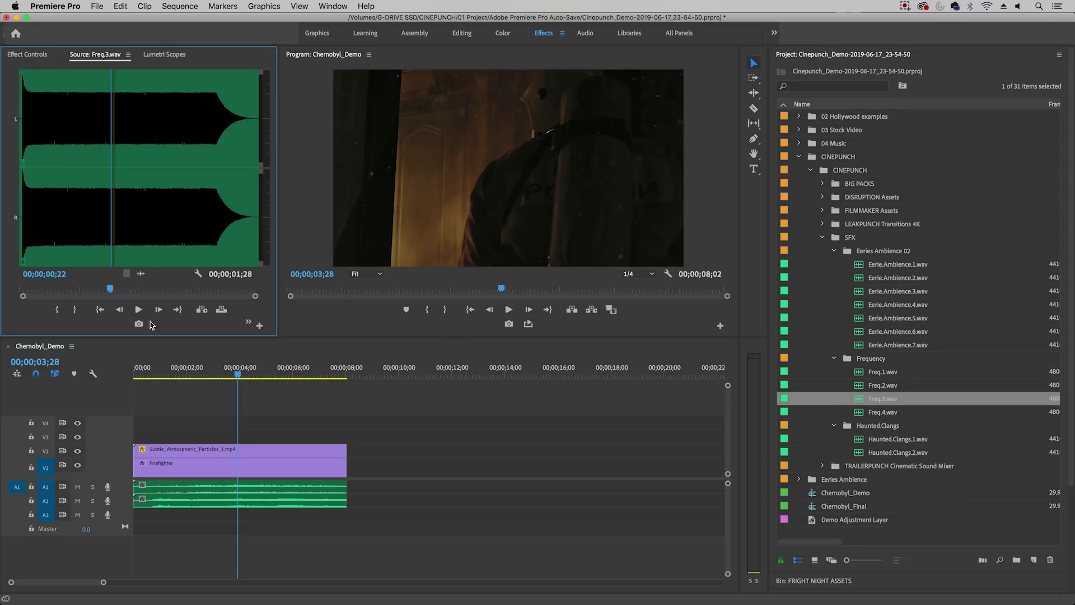
double_click(866, 386)
key("space")
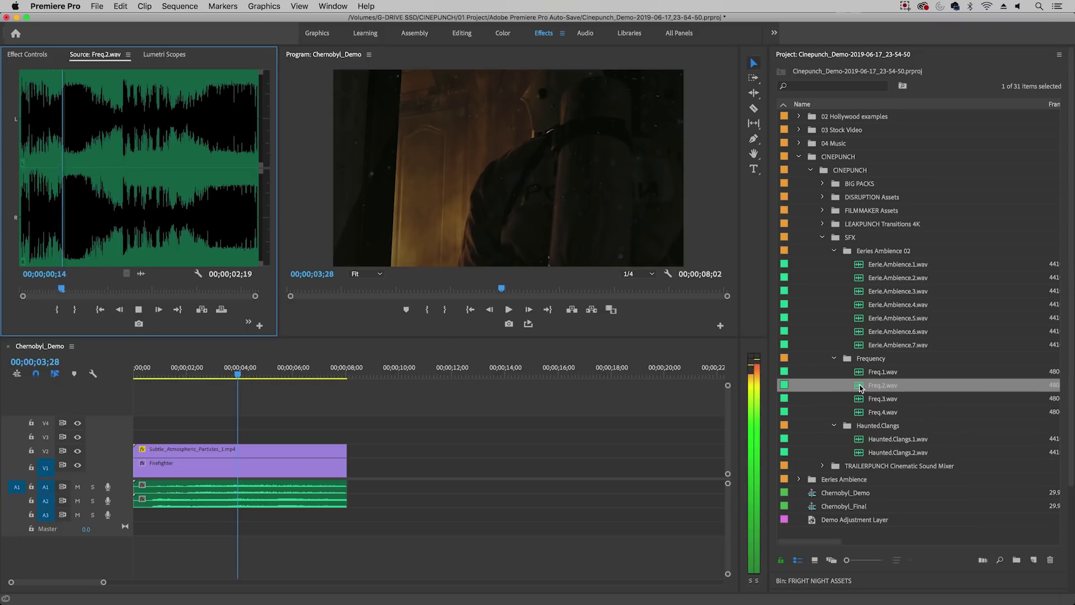
Preview Freq.1.wav and place it on A3 starting near the 4-second mark.
double_click(858, 372)
key("space")
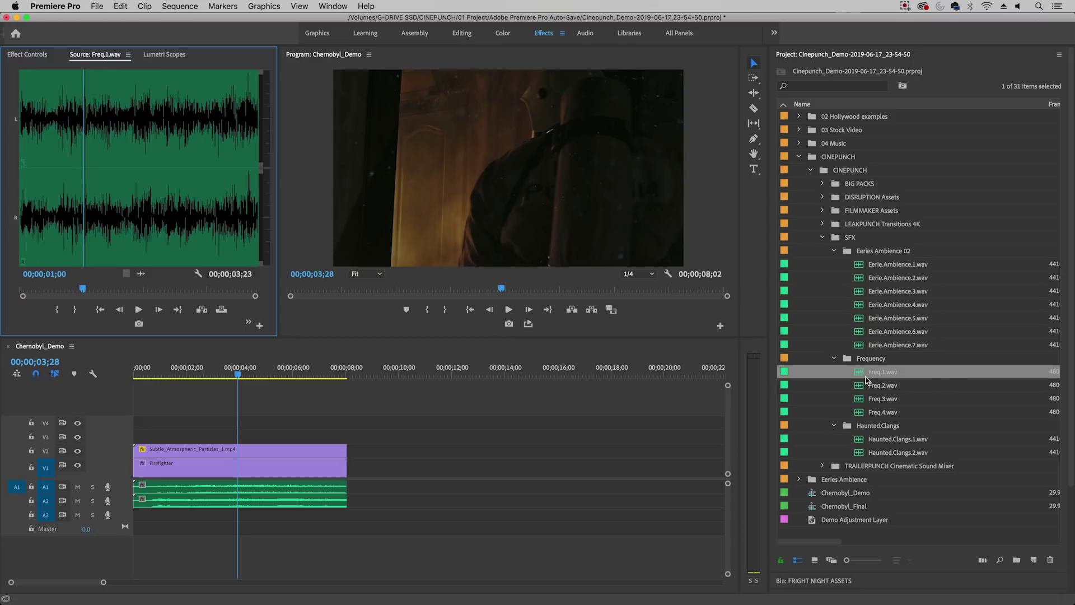
left_click_drag(866, 379, 259, 522)
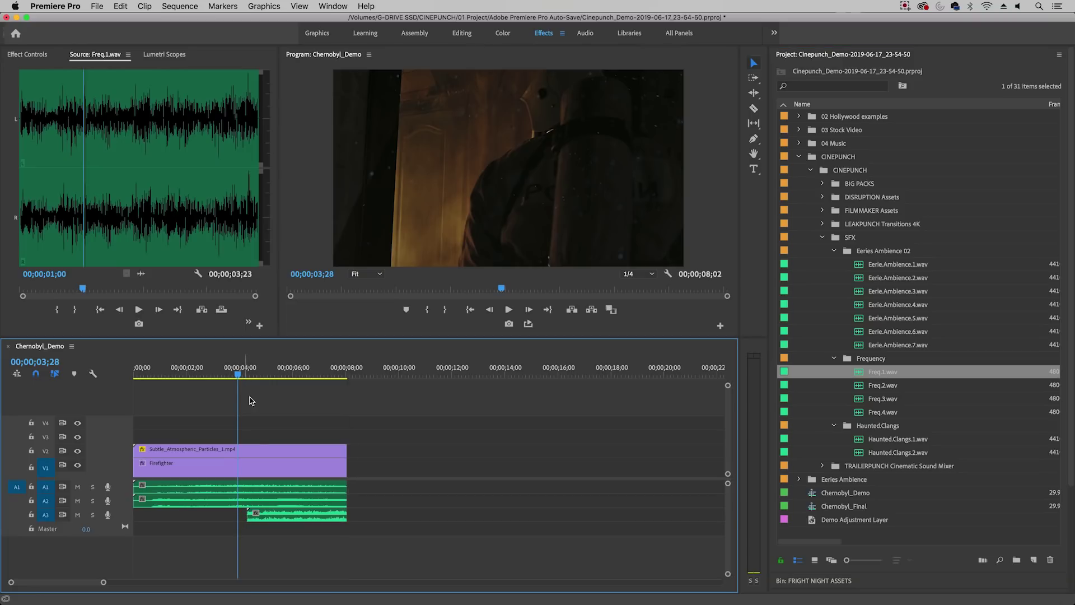
Apply an Exponential Fade, found by searching 'expon' in Effects, to the start of Freq.1.wav.
left_click(277, 519)
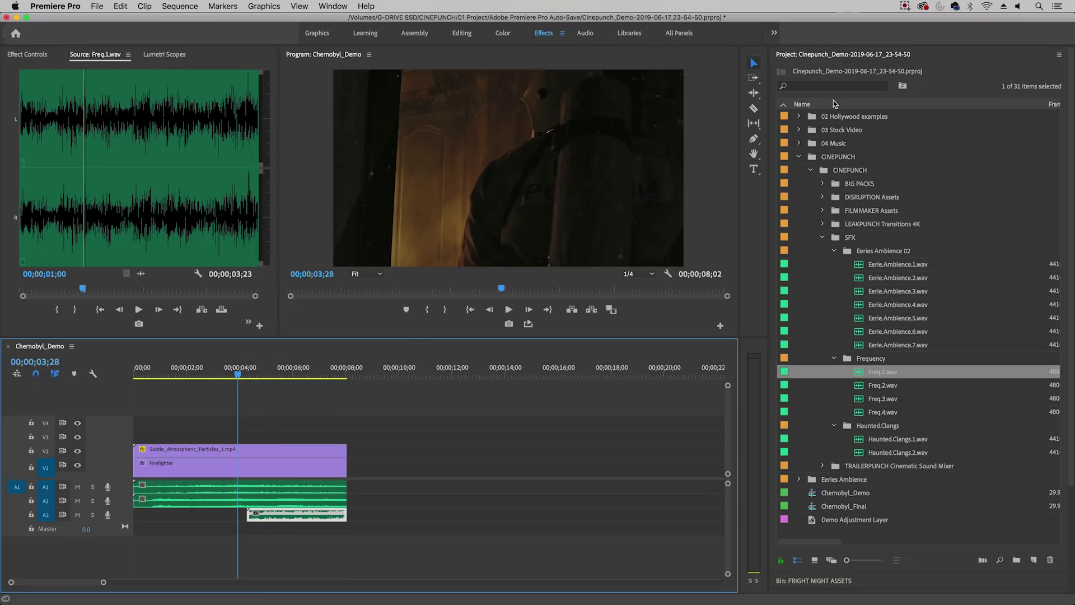
left_click(843, 61)
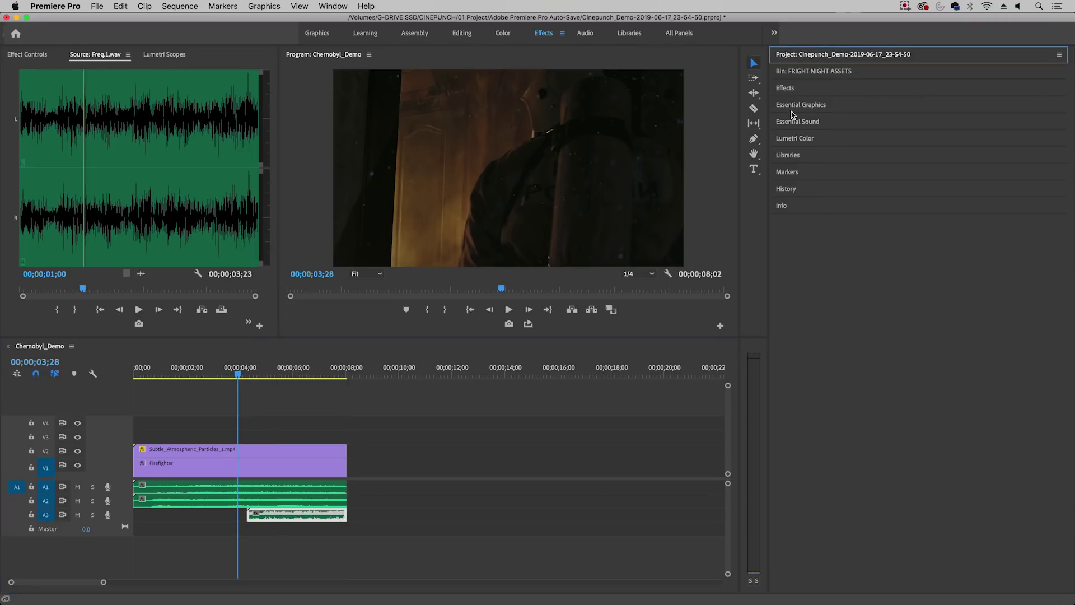
left_click(796, 88)
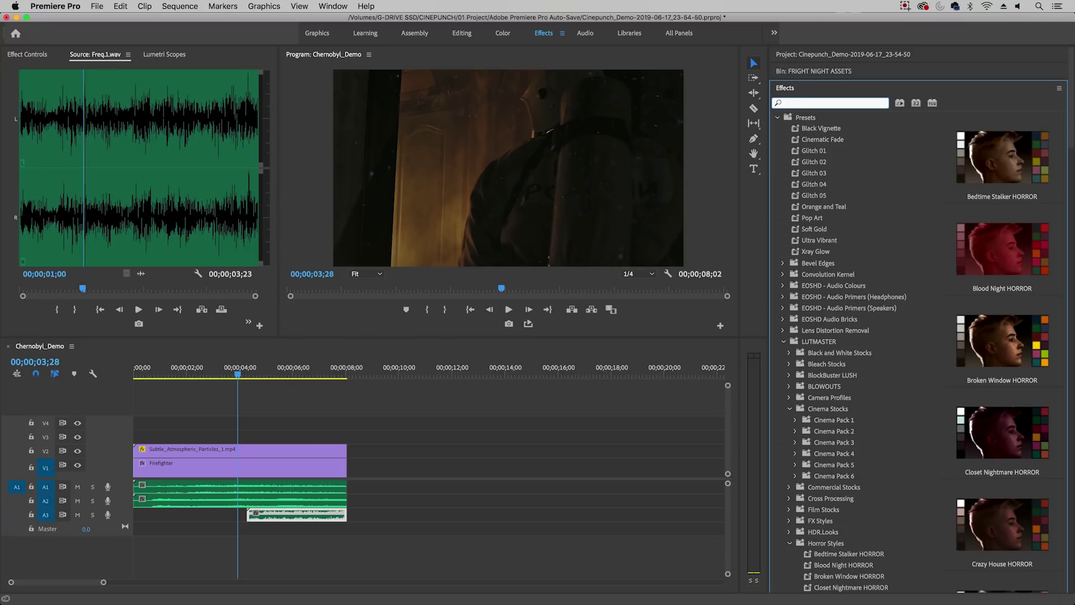
type("expon")
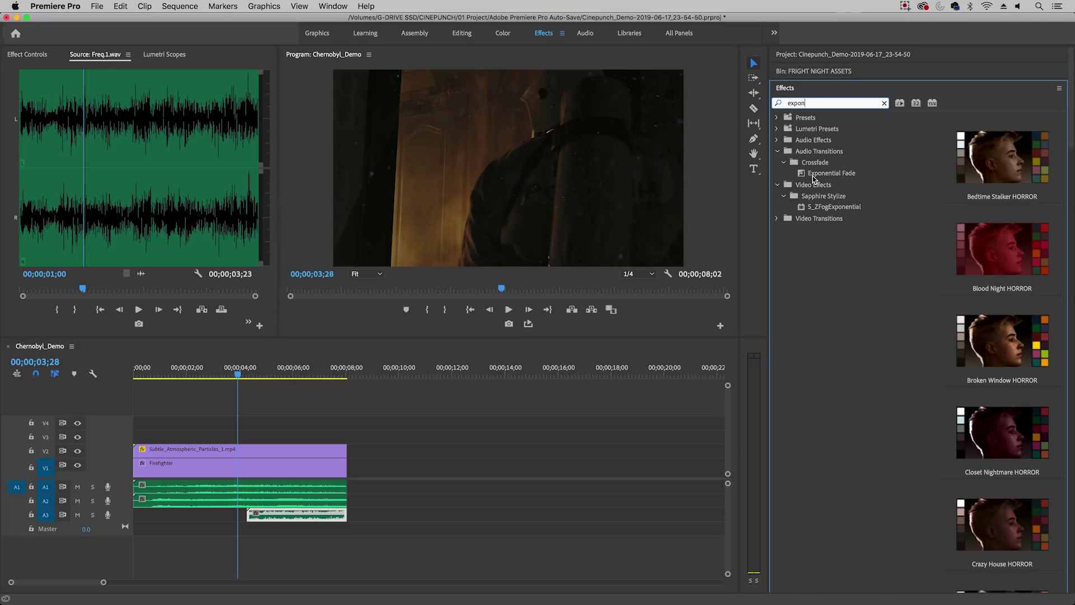
left_click_drag(813, 178, 287, 516)
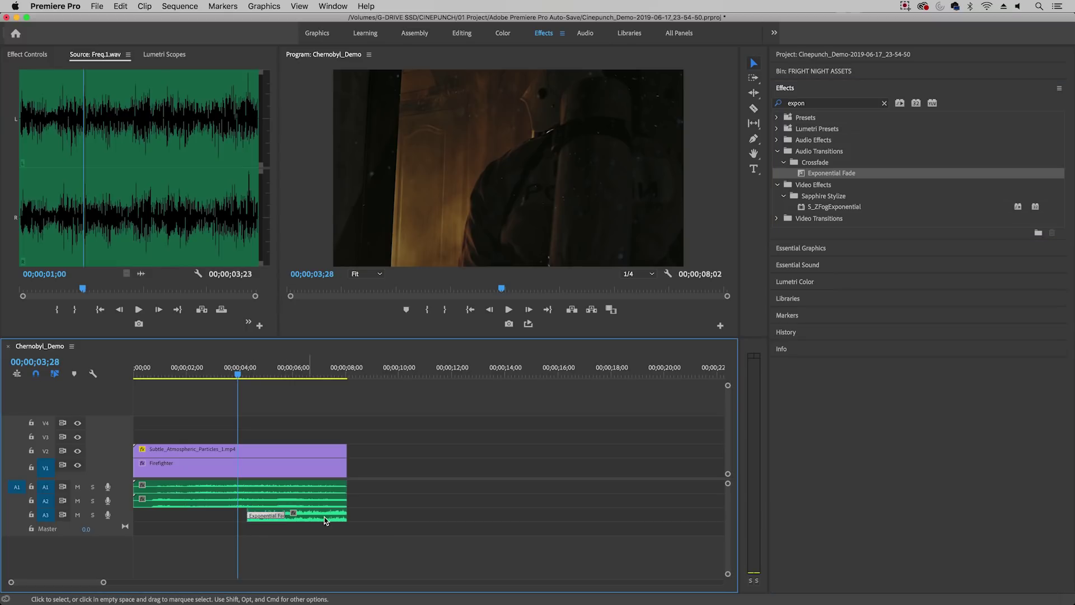
left_click_drag(234, 375, 103, 379)
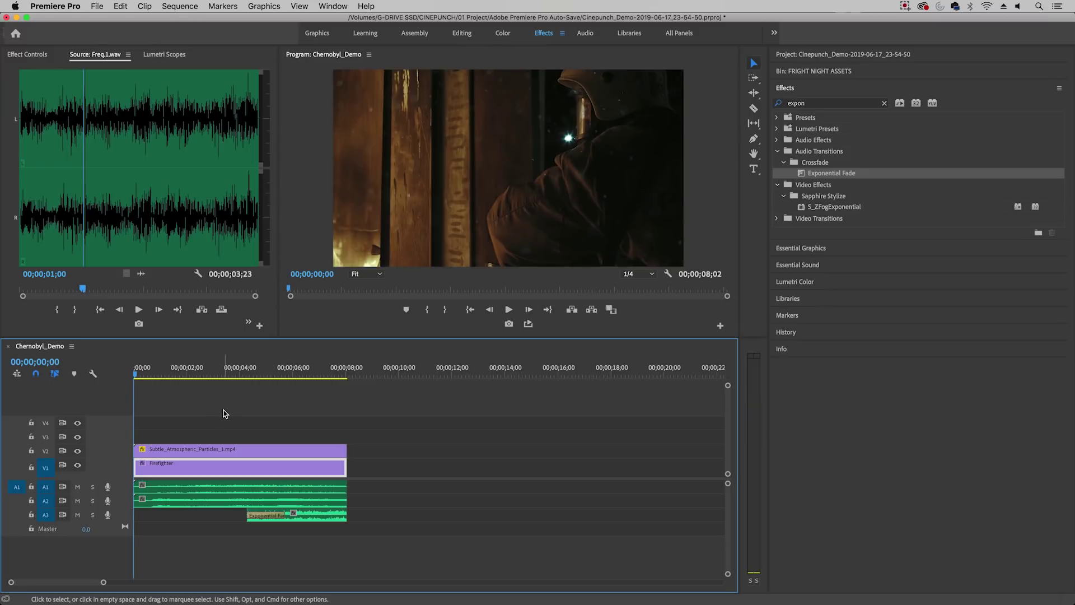
key("space")
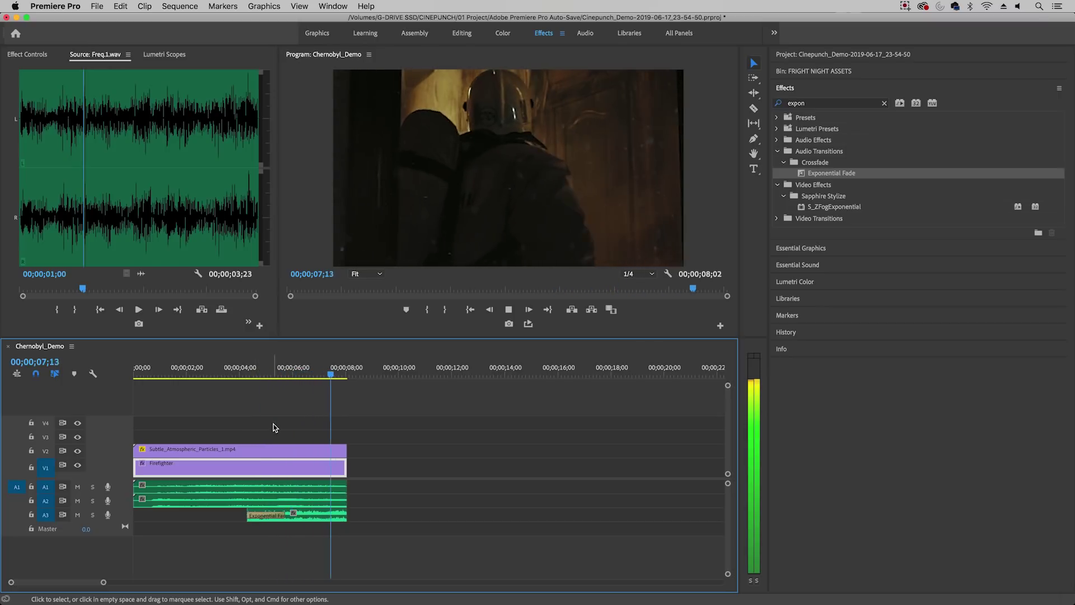
mouse_move(344, 374)
left_mouse_down()
mouse_move(308, 370)
mouse_move(336, 365)
left_mouse_up()
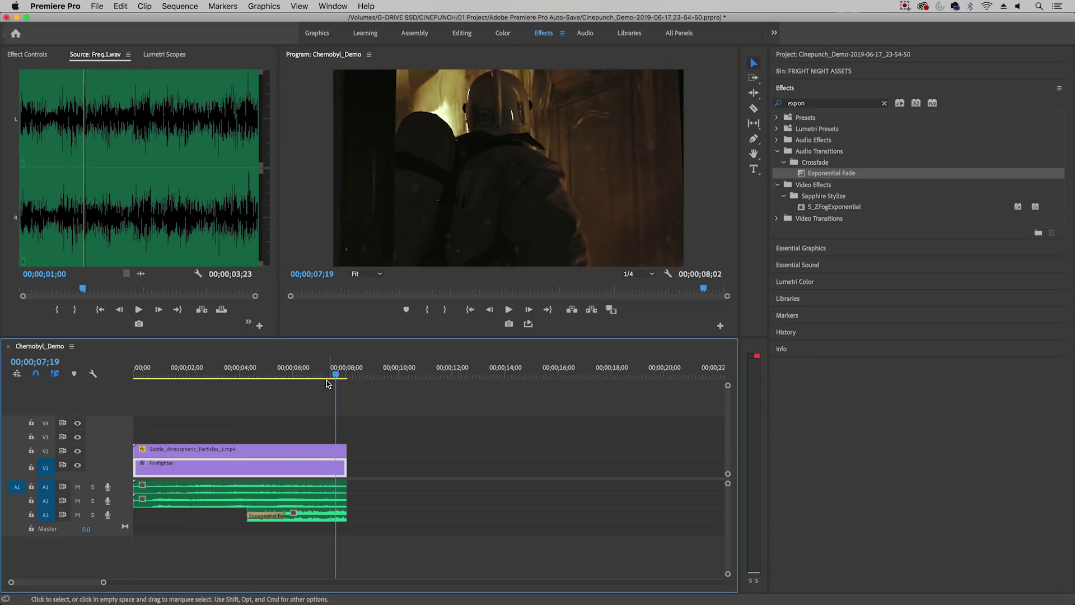
left_click(343, 448)
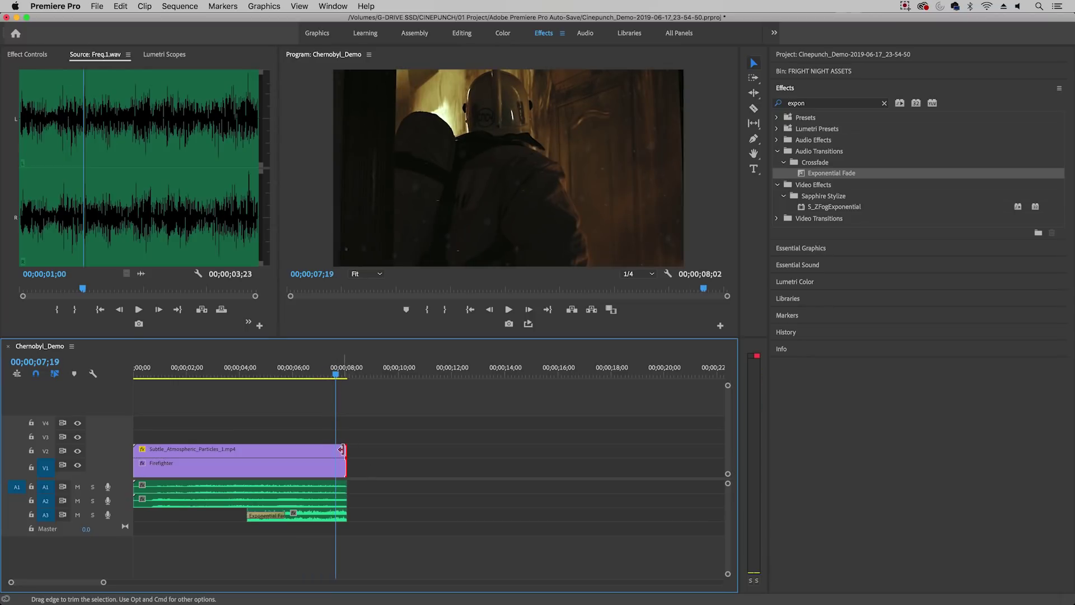
Add Cross Dissolves to both video clip ends and Exponential Fades to all three audio clip ends.
right_click(343, 451)
left_click(395, 522)
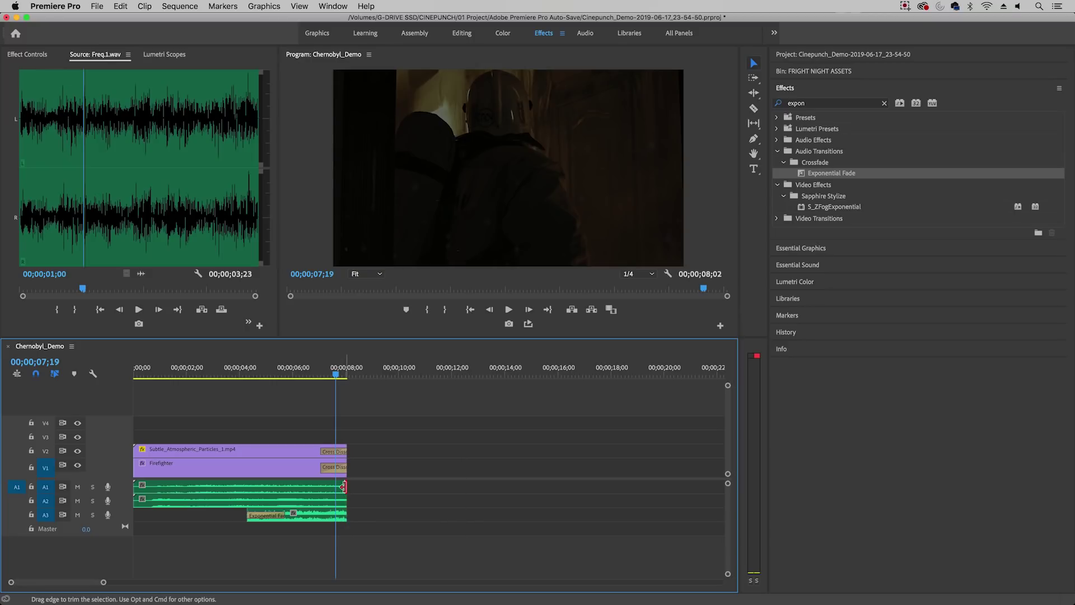
left_click(276, 515)
left_click(343, 513, "shift")
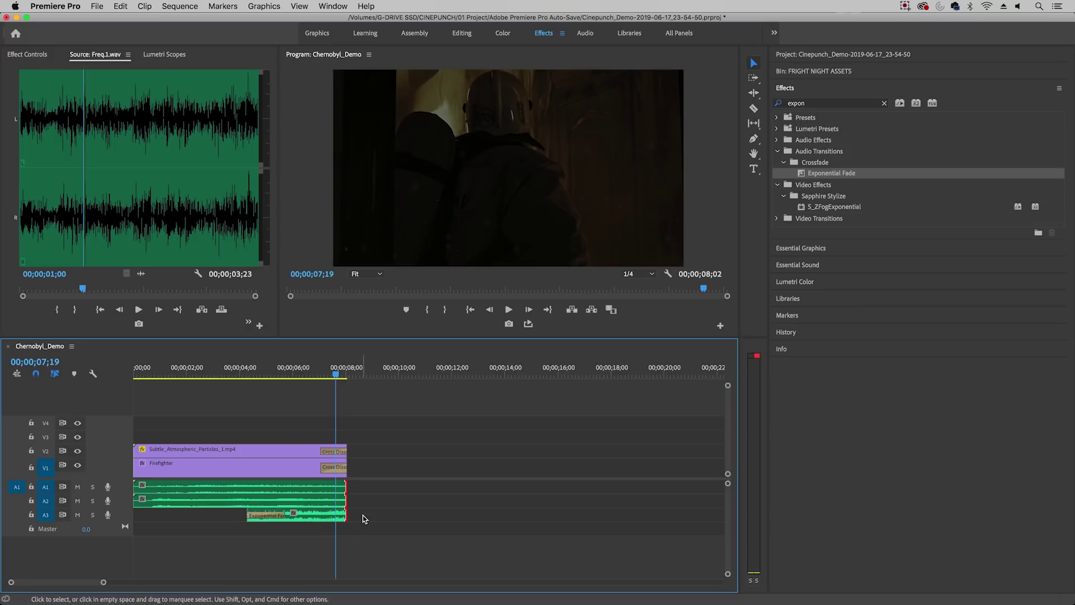
key("super+shift+d")
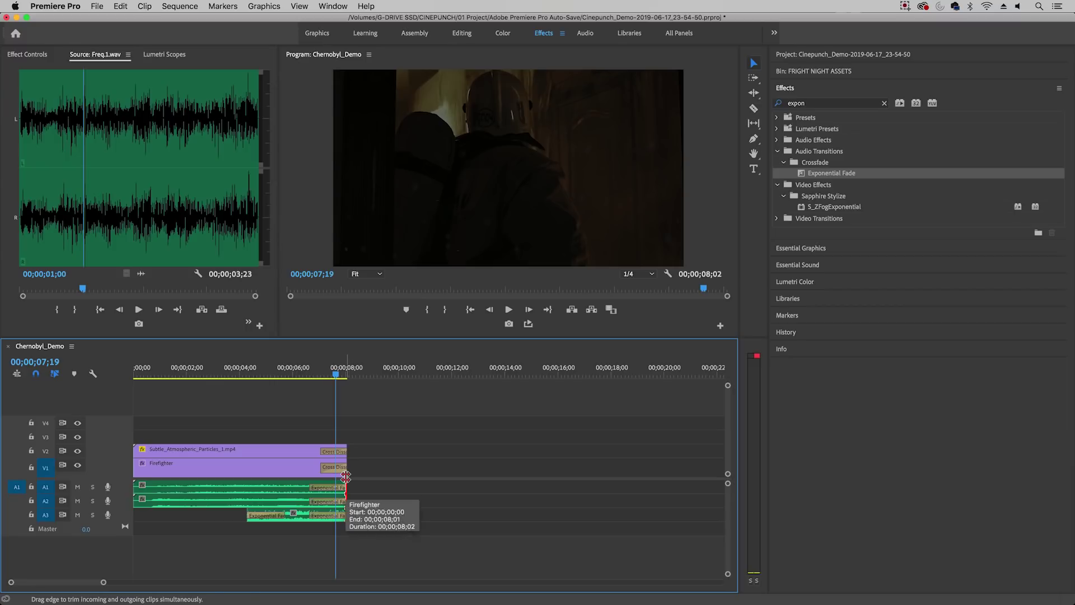
Play the finished sequence back from the start.
key("Down")
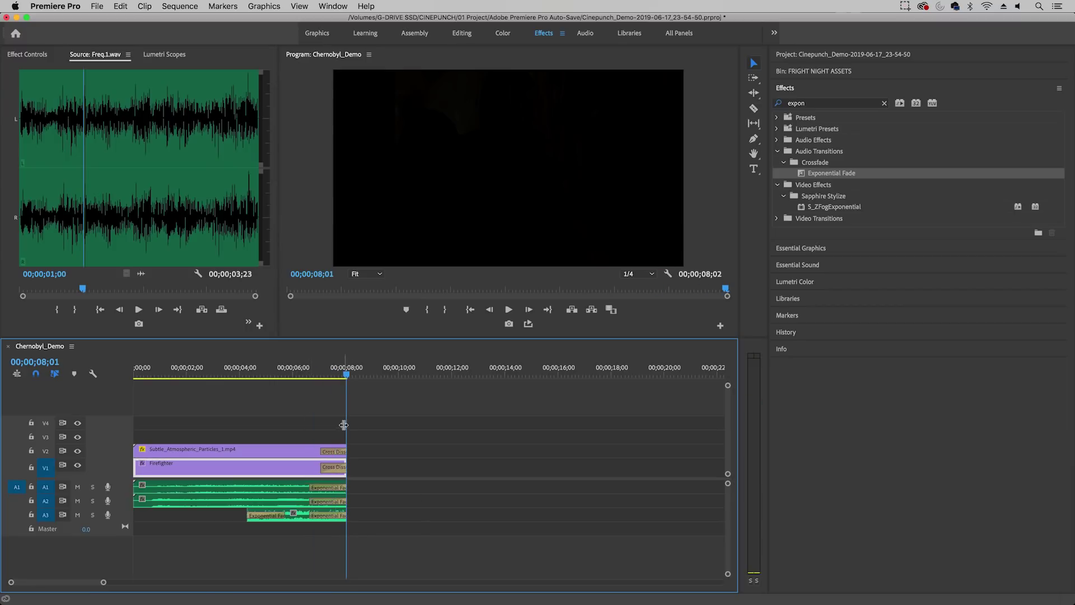
key("Home")
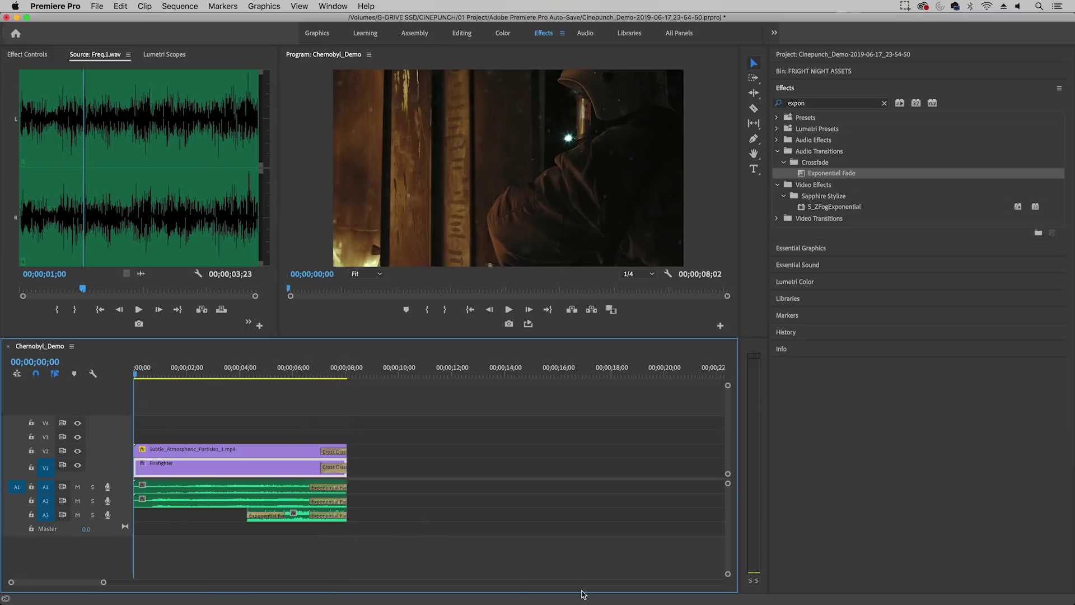
key("space")
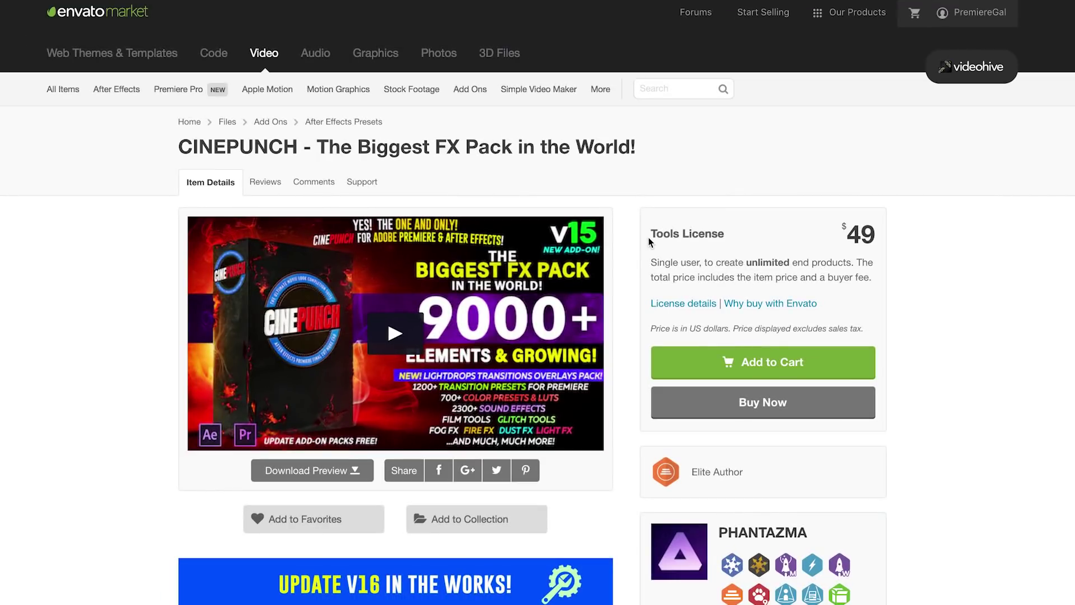
left_click_drag(650, 233, 835, 284)
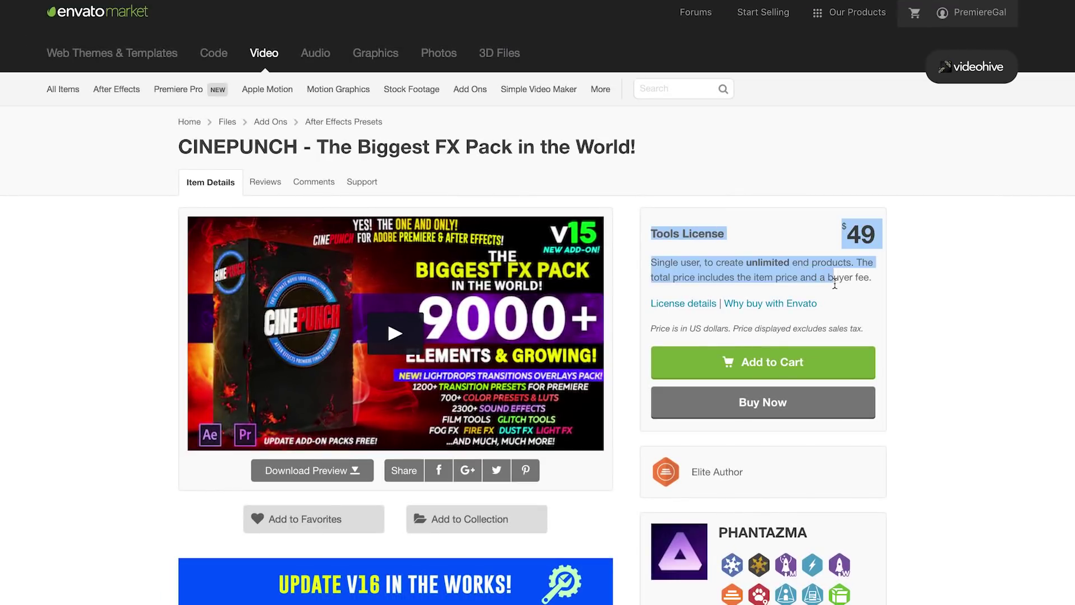
left_click(874, 293)
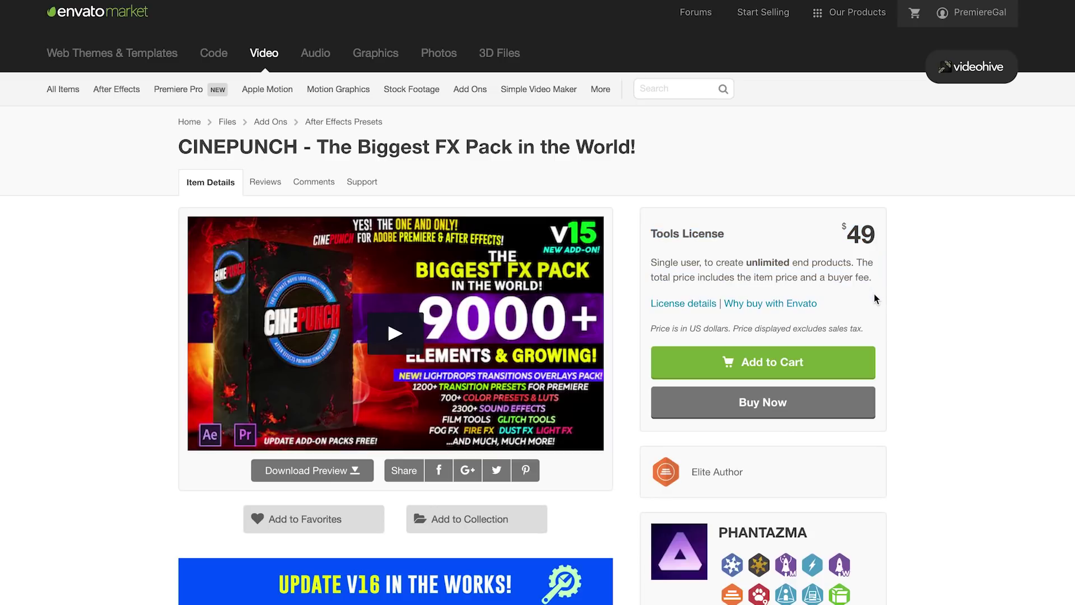